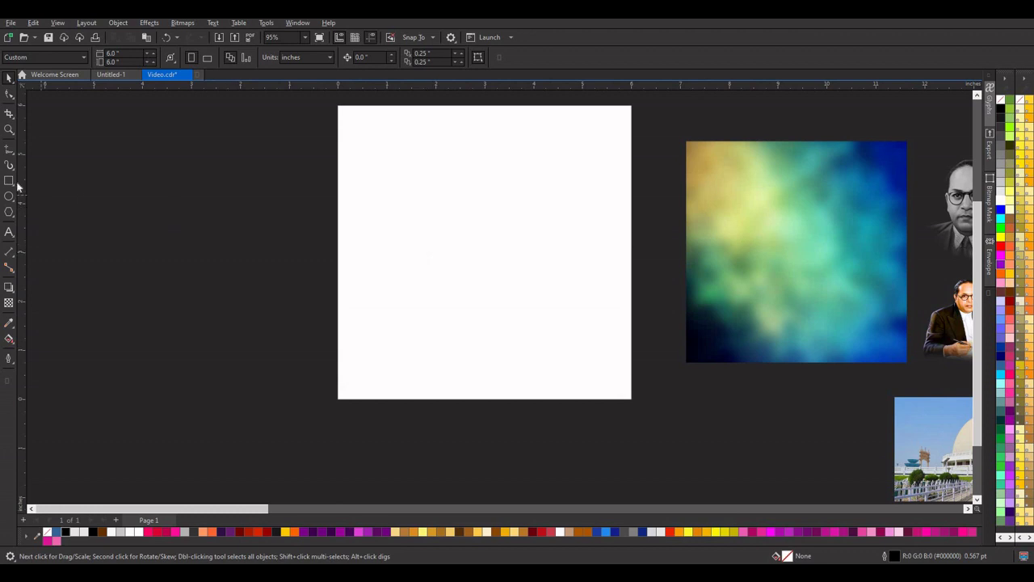
# - Draw a 6 by 6 inch rectangle covering the whole page
pyautogui.moveTo(342, 108); pyautogui.dragTo(558, 308)
pyautogui.moveTo(616, 365); pyautogui.dragTo(635, 399)
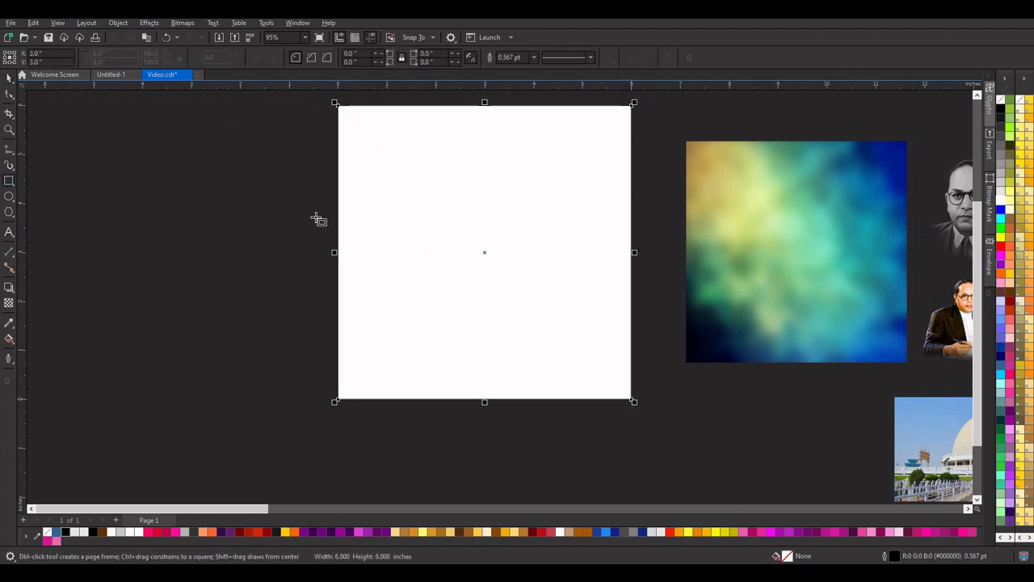
pyautogui.click(9, 79)
# - Centre the blurred multicolour background image on the page
pyautogui.click(734, 219)
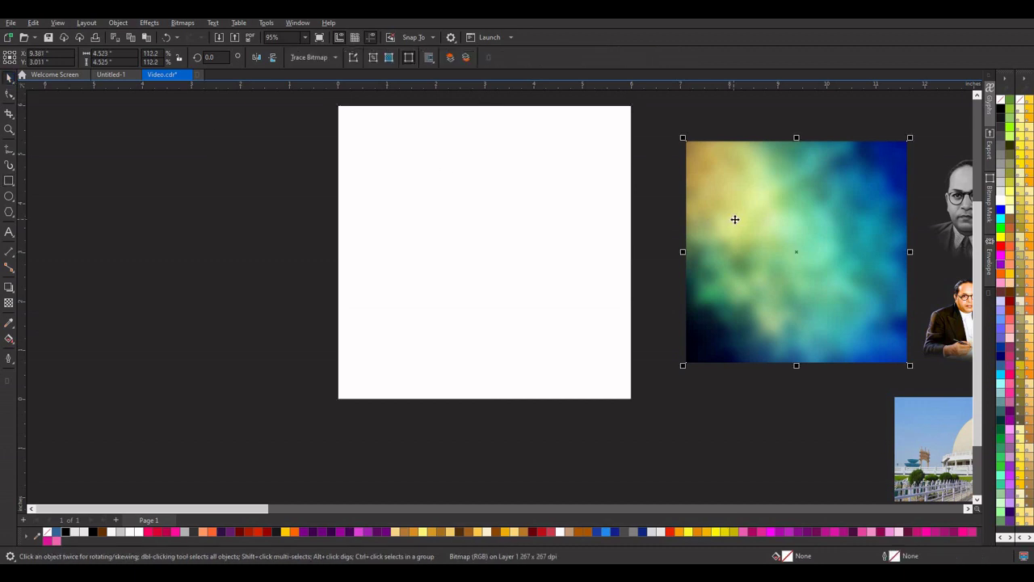
pyautogui.press('p')
pyautogui.scroll(-4, 487, 251)
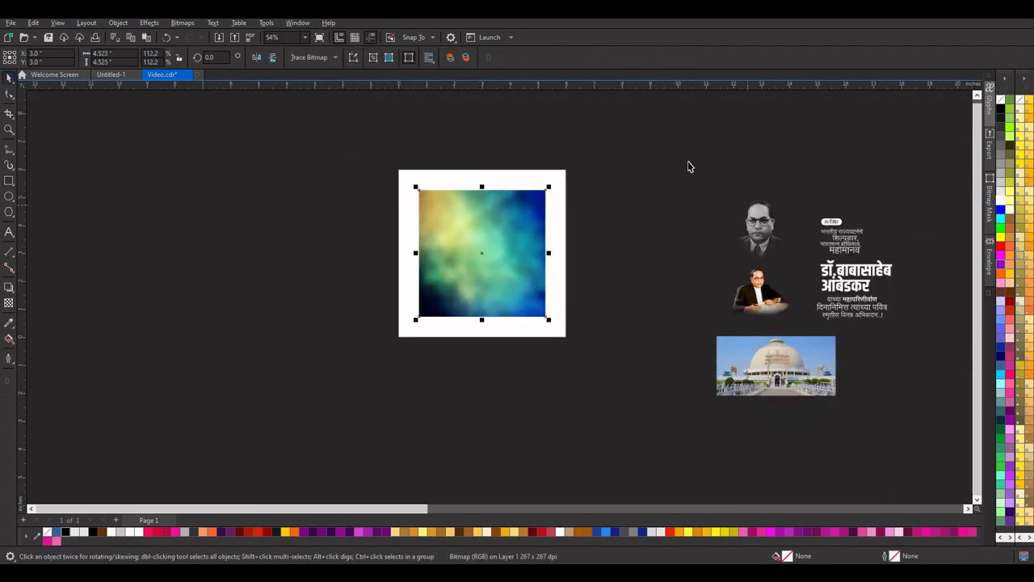
pyautogui.moveTo(688, 160); pyautogui.dragTo(929, 432)
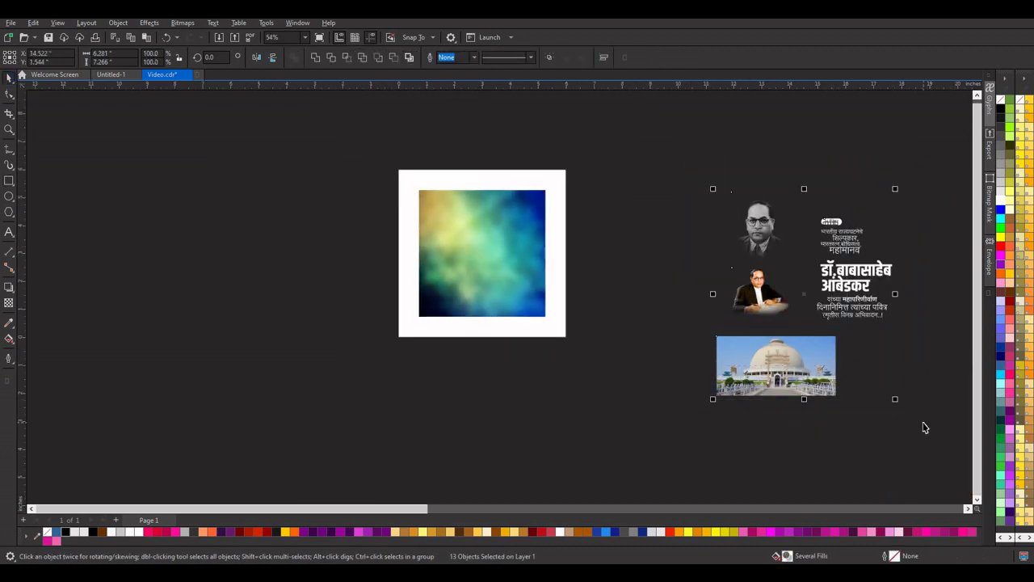
pyautogui.click(634, 262)
pyautogui.click(482, 243)
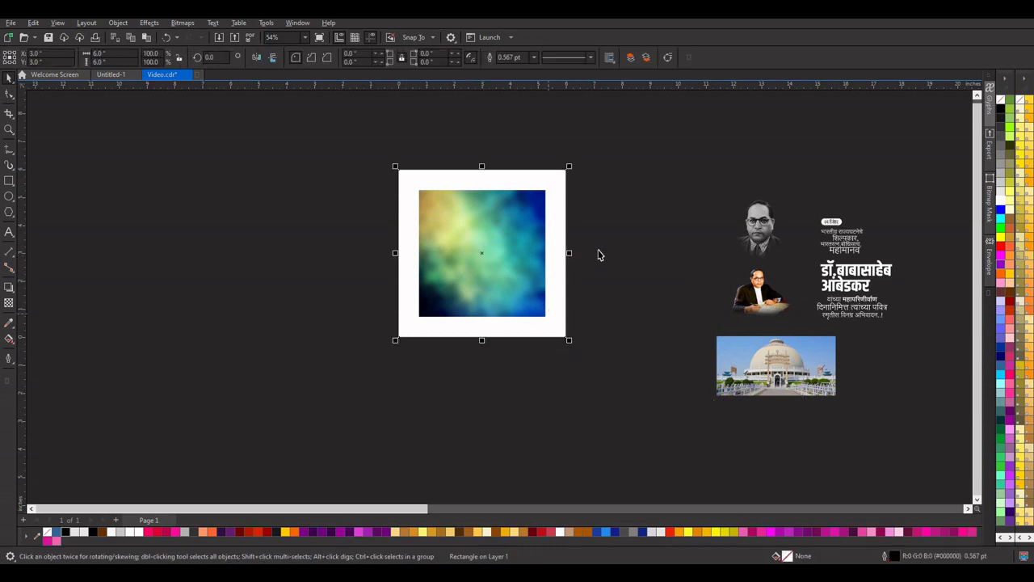
# - Enlarge the background image proportionally from its centre to about 6.27 inches square so it overlaps the page edges
pyautogui.moveTo(673, 158)
pyautogui.mouseDown()
pyautogui.moveTo(413, 323)
pyautogui.moveTo(411, 361)
pyautogui.mouseUp()
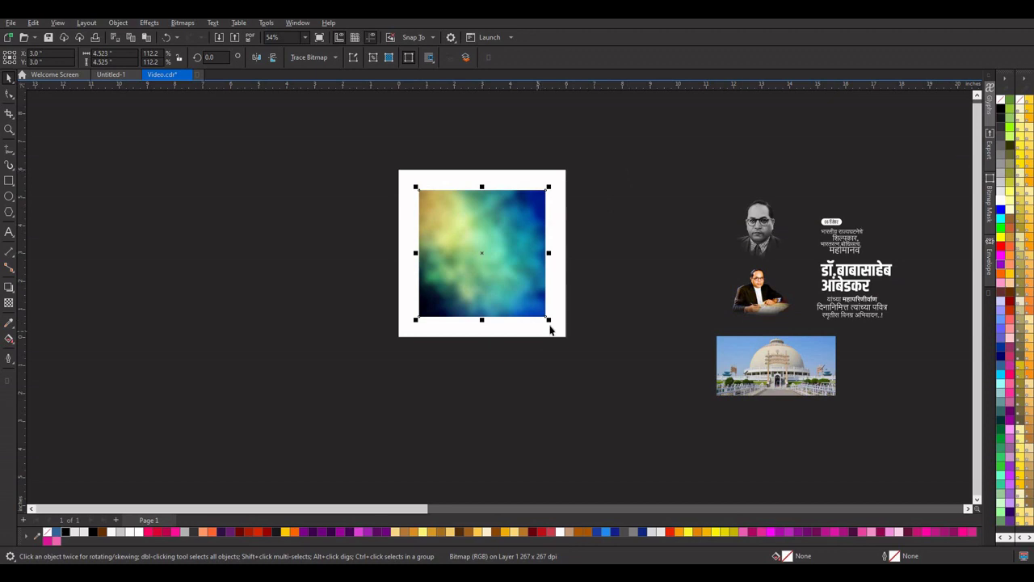
pyautogui.moveTo(549, 323); pyautogui.dragTo(575, 352)
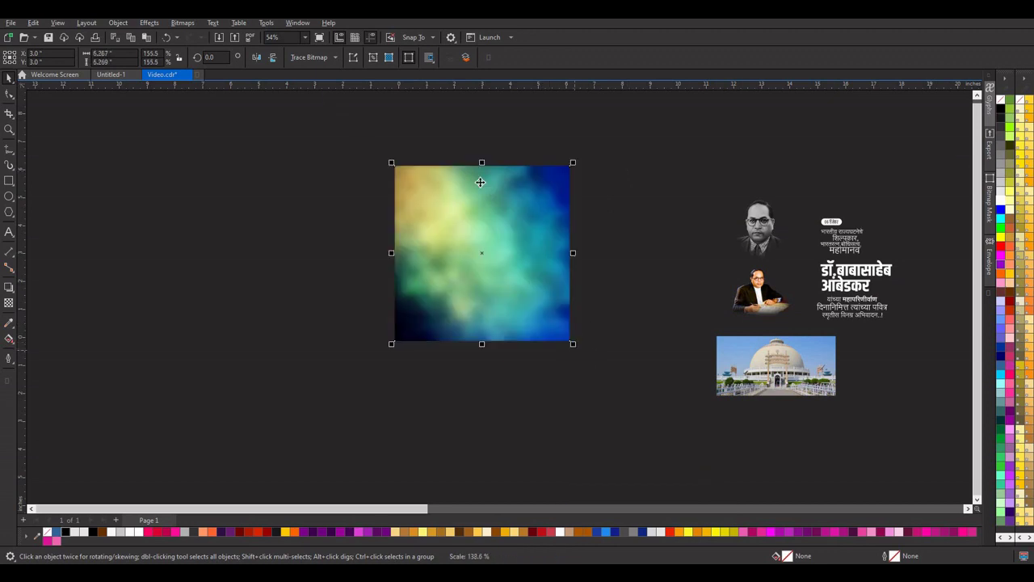
pyautogui.scroll(2, 481, 202)
pyautogui.scroll(-1, 540, 178)
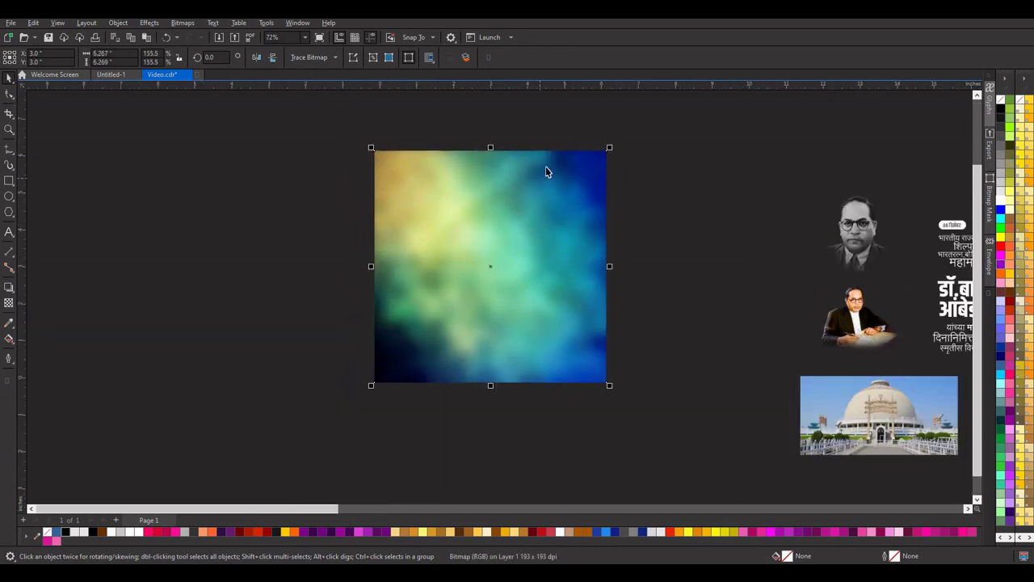
# - PowerClip the background image inside the page-sized rectangle and remove the rectangle's outline
pyautogui.rightClick(589, 218)
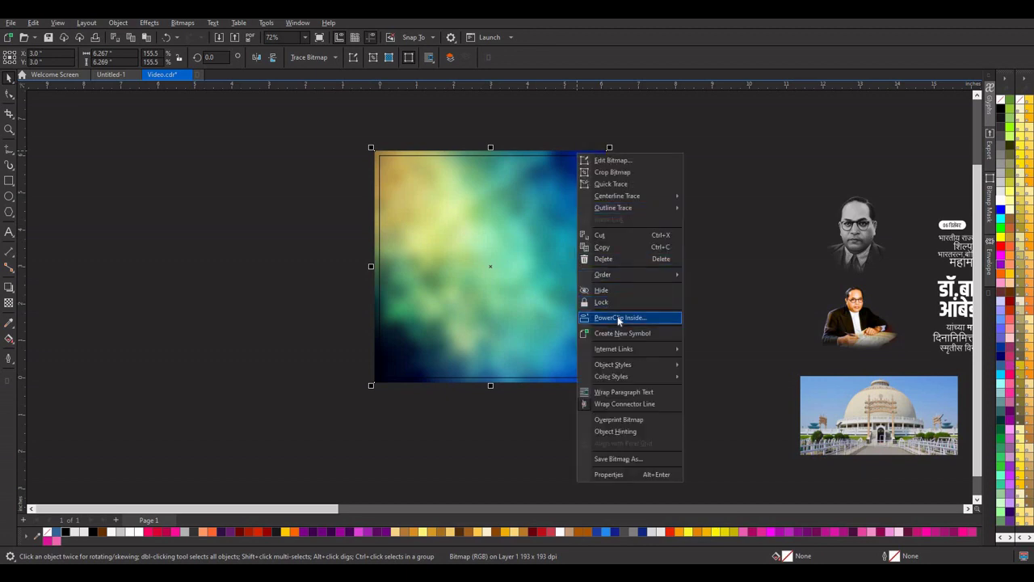
pyautogui.click(620, 318)
pyautogui.click(567, 298)
pyautogui.rightClick(47, 534)
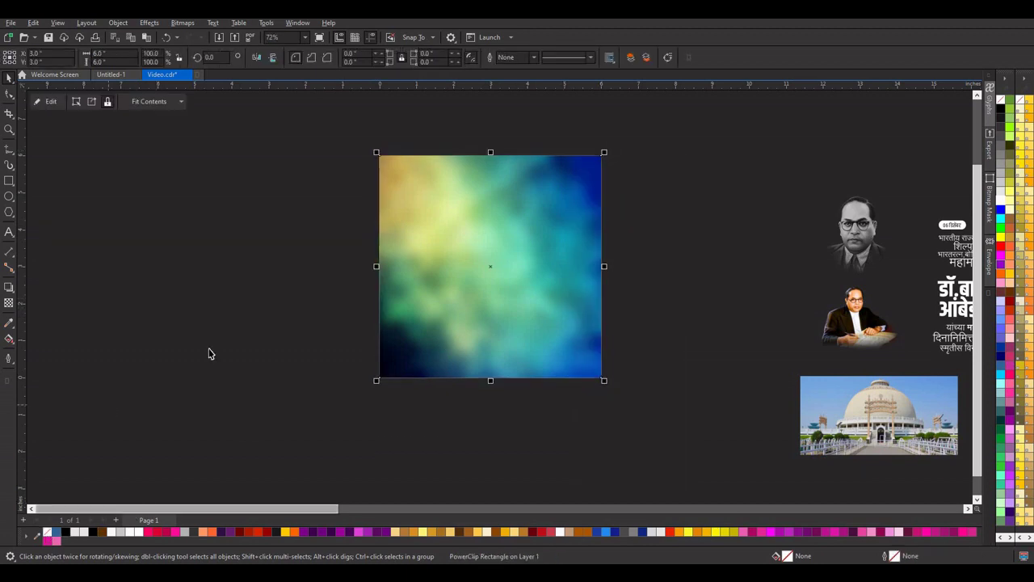
# - Fade the clipped background's bottom edge with a vertical linear transparency and fill the PowerClip frame with black
pyautogui.click(51, 103)
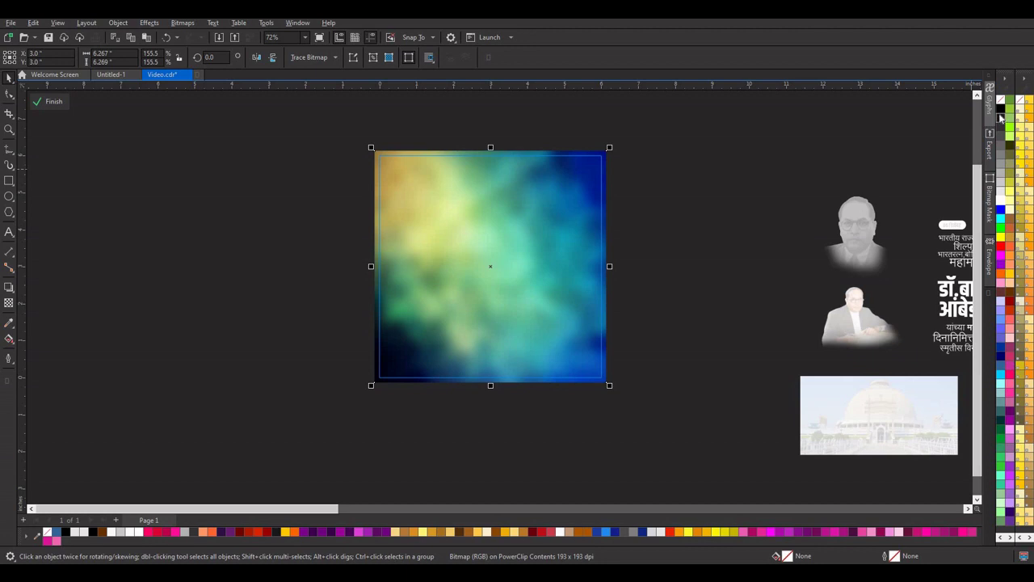
pyautogui.click(8, 304)
pyautogui.moveTo(483, 341); pyautogui.dragTo(484, 372)
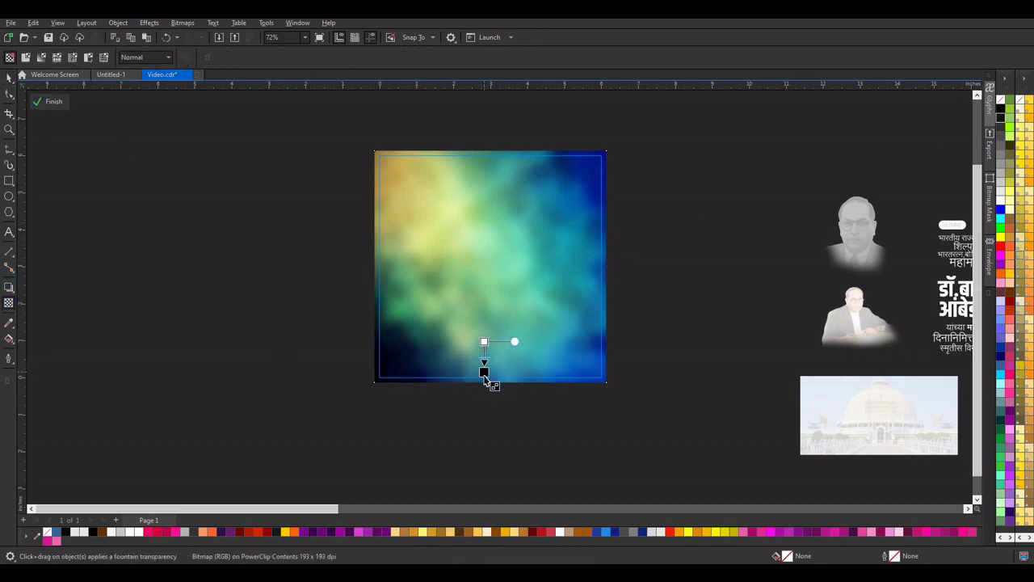
pyautogui.click(47, 101)
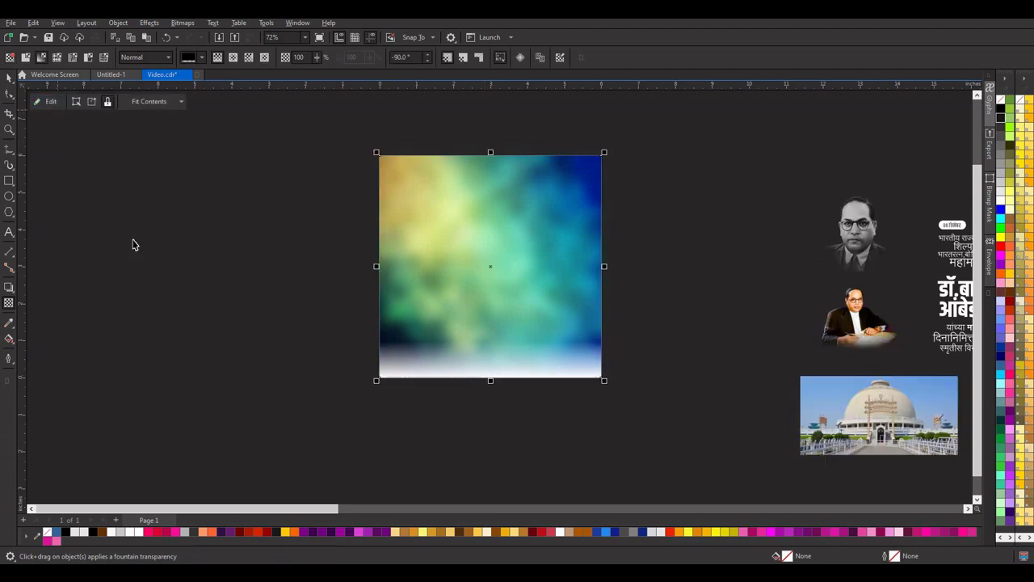
pyautogui.press('space')
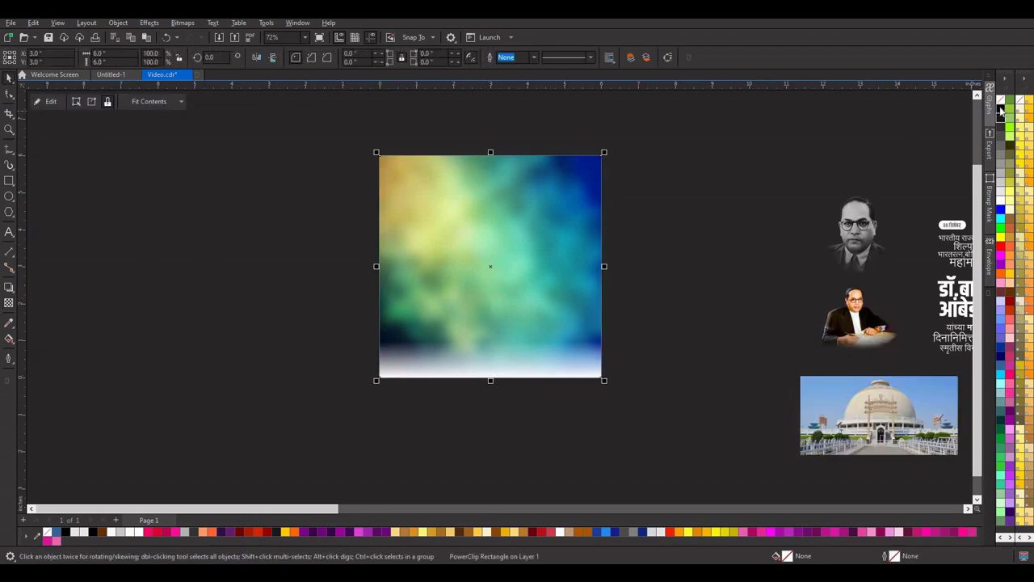
pyautogui.click(1000, 109)
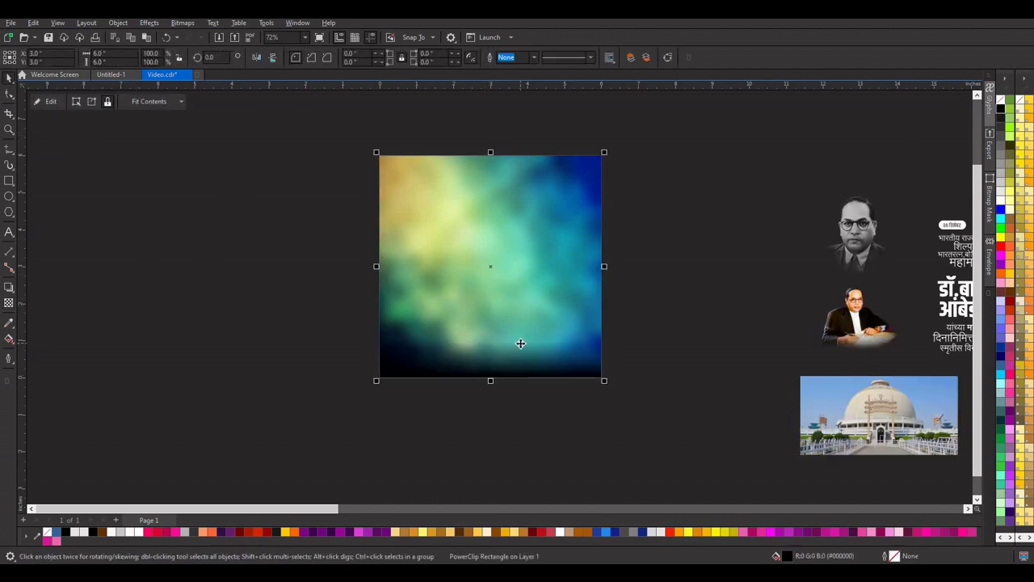
# - Edit the PowerClip contents and move the start of the background's fade higher for a softer, taller dark area
pyautogui.click(46, 101)
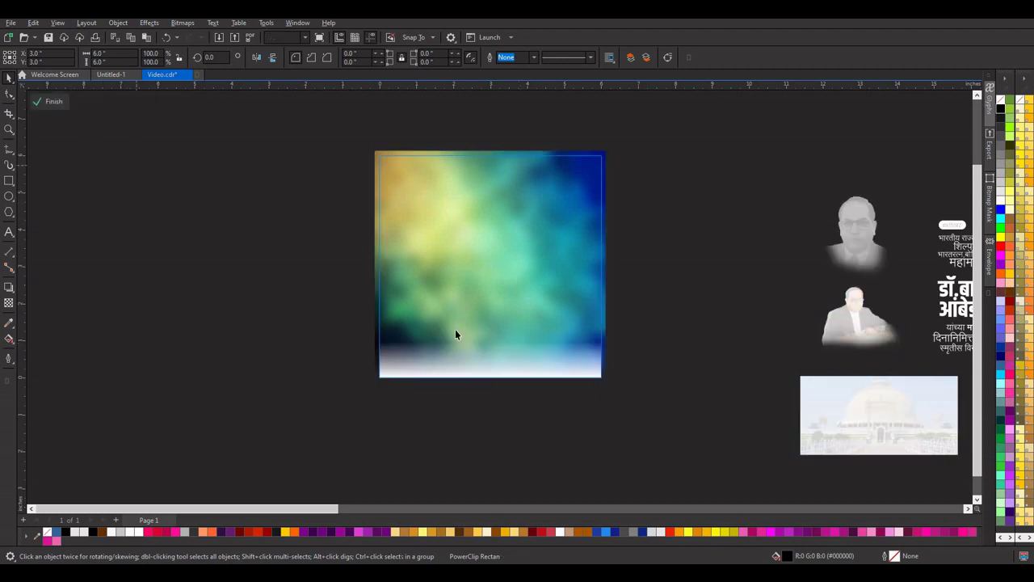
pyautogui.click(9, 303)
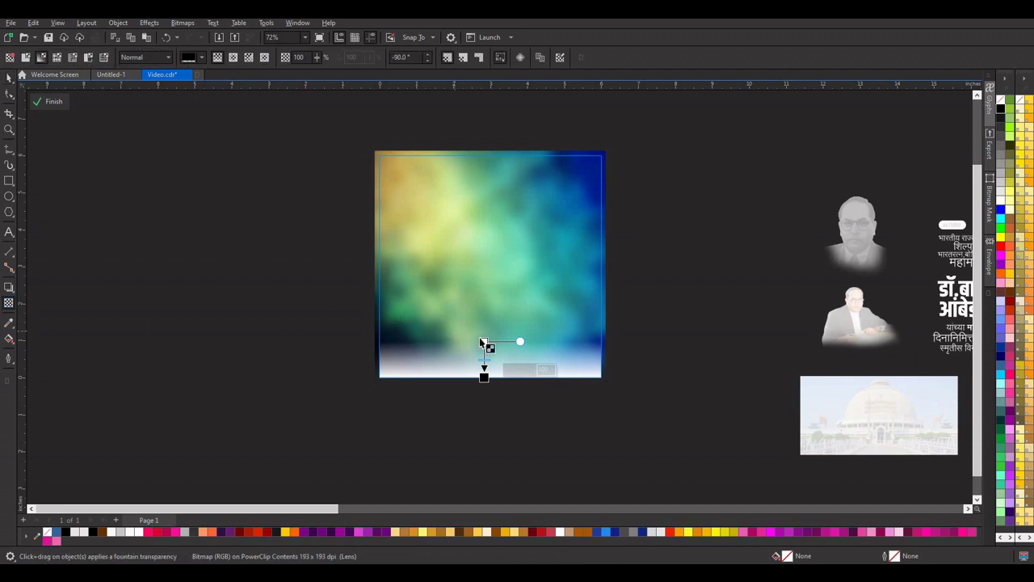
pyautogui.moveTo(482, 320); pyautogui.dragTo(483, 312)
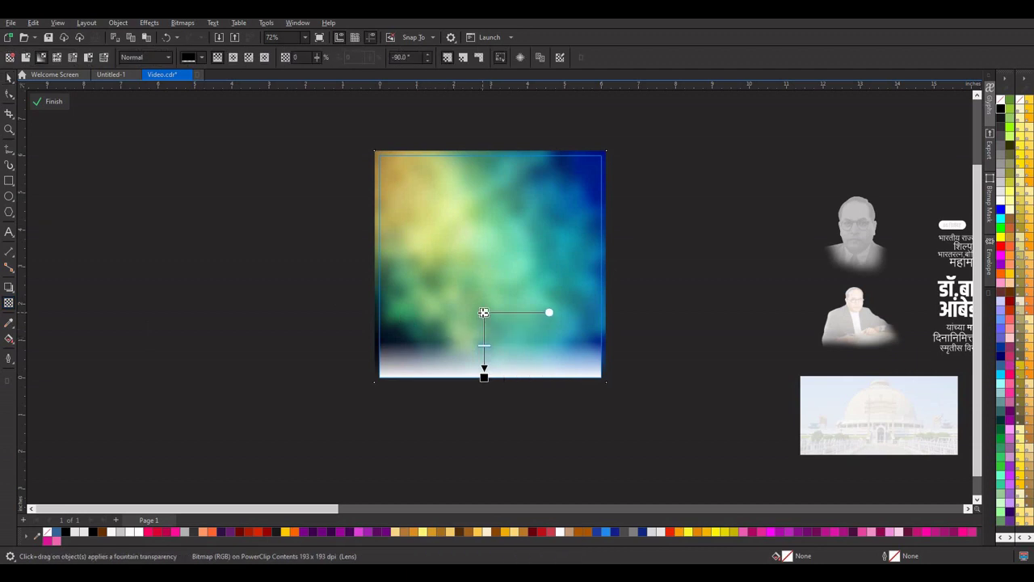
pyautogui.click(55, 102)
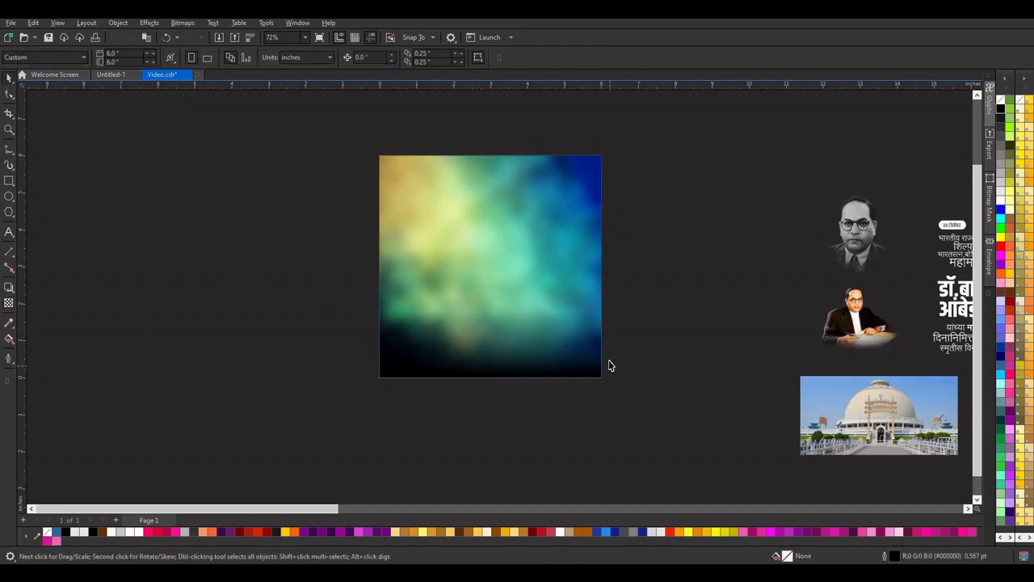
# - Reopen the PowerClip contents, raise the start of the transparency fade further up the background, and finish editing
pyautogui.scroll(-2, 609, 366)
pyautogui.scroll(1, 613, 353)
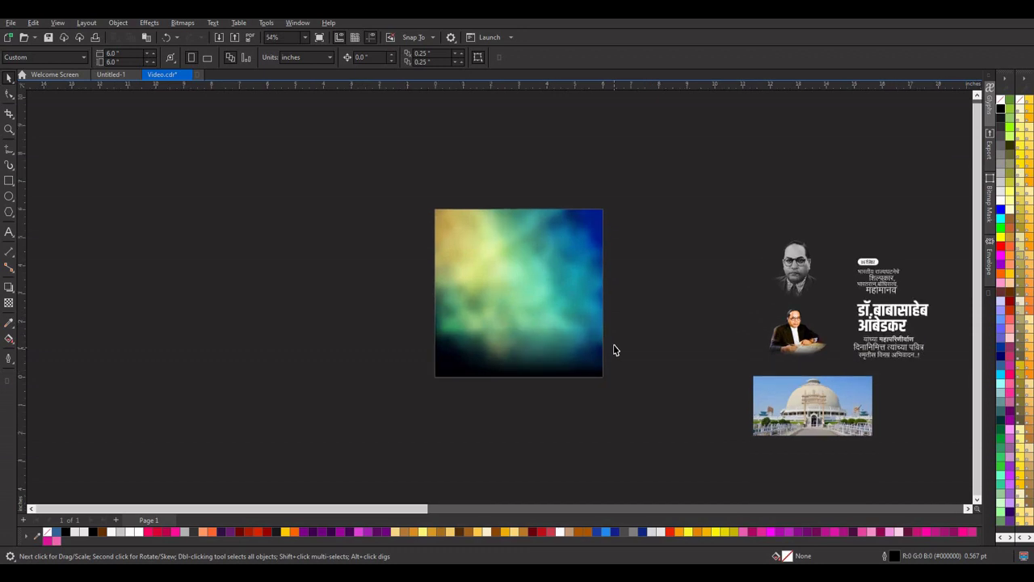
pyautogui.scroll(2, 609, 346)
pyautogui.click(393, 238)
pyautogui.doubleClick(487, 291)
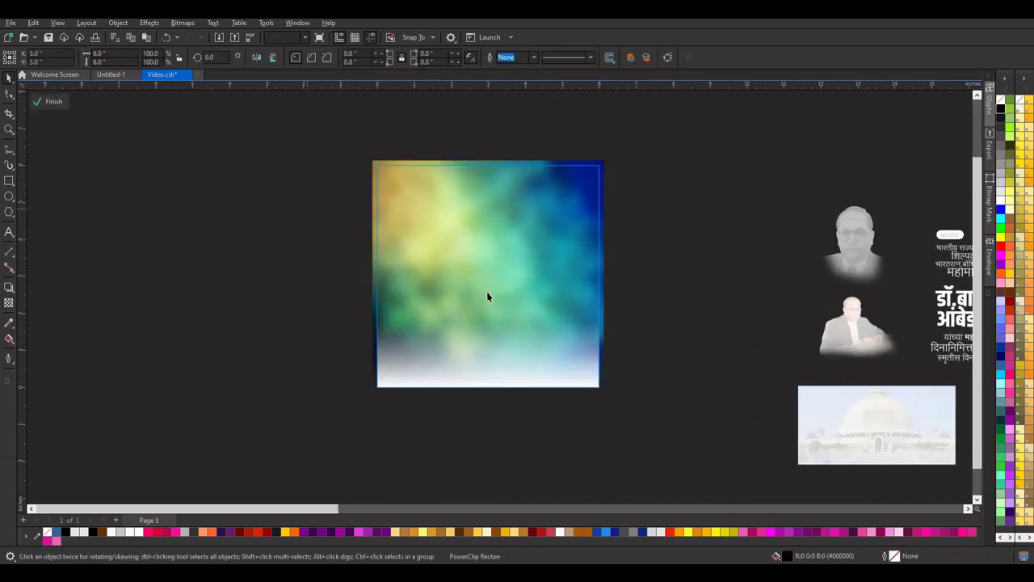
pyautogui.click(9, 303)
pyautogui.moveTo(480, 319); pyautogui.dragTo(482, 386)
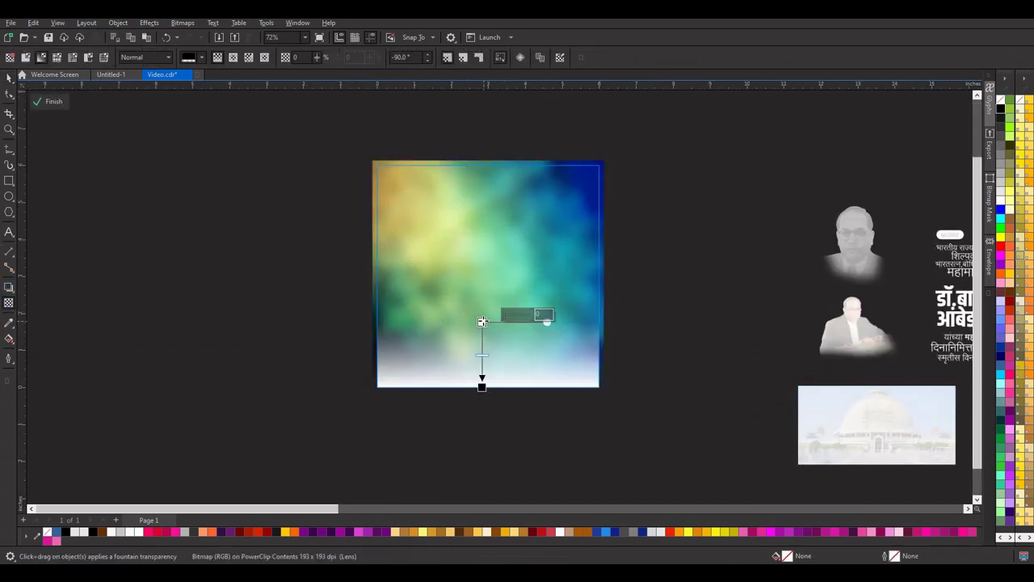
pyautogui.moveTo(480, 318); pyautogui.dragTo(480, 300)
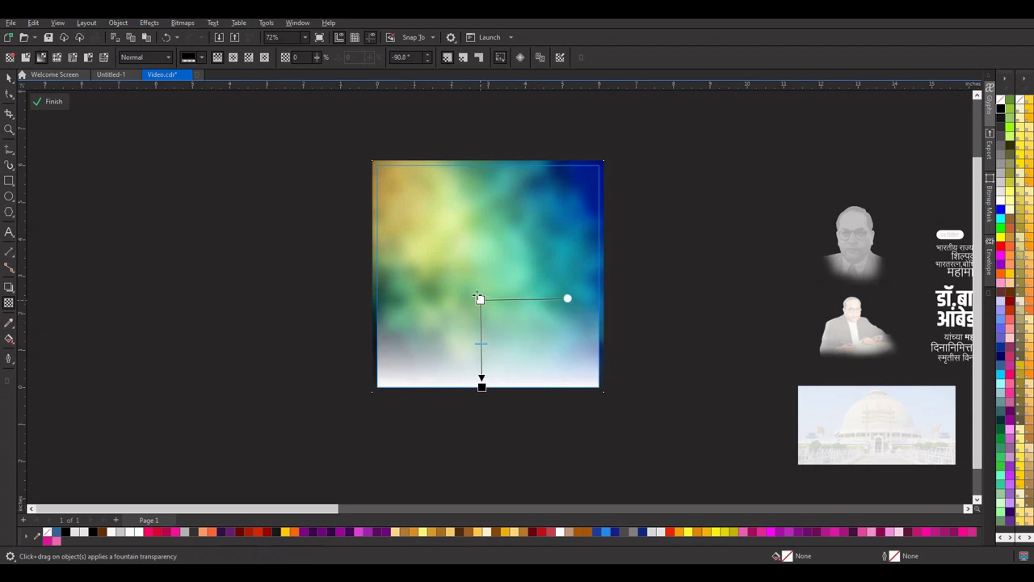
pyautogui.click(53, 102)
pyautogui.click(265, 241)
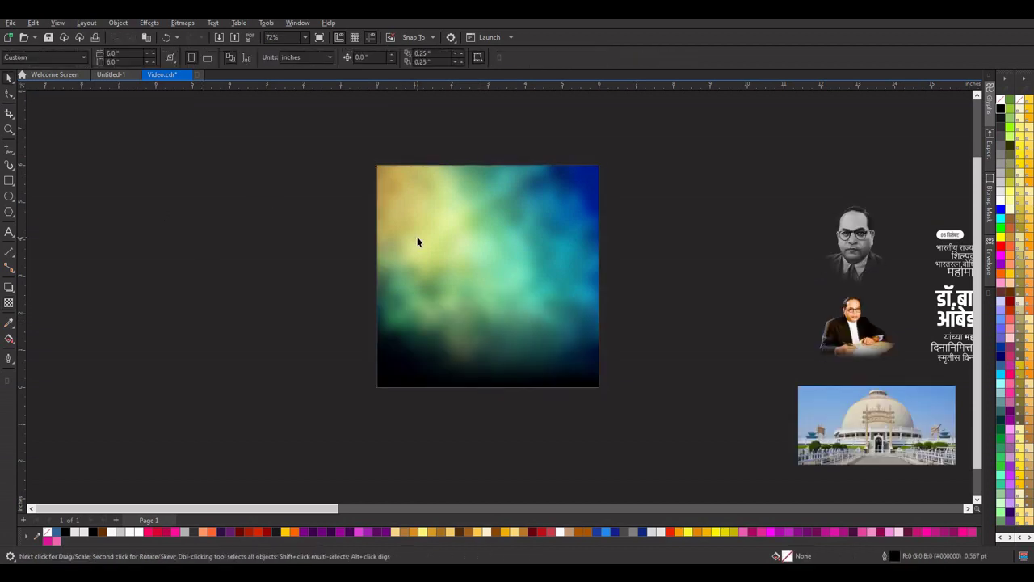
# - Place the grayscale portrait on the upper left of the background and enlarge it to about 3.06 by 3.96 inches
pyautogui.scroll(-1, 418, 241)
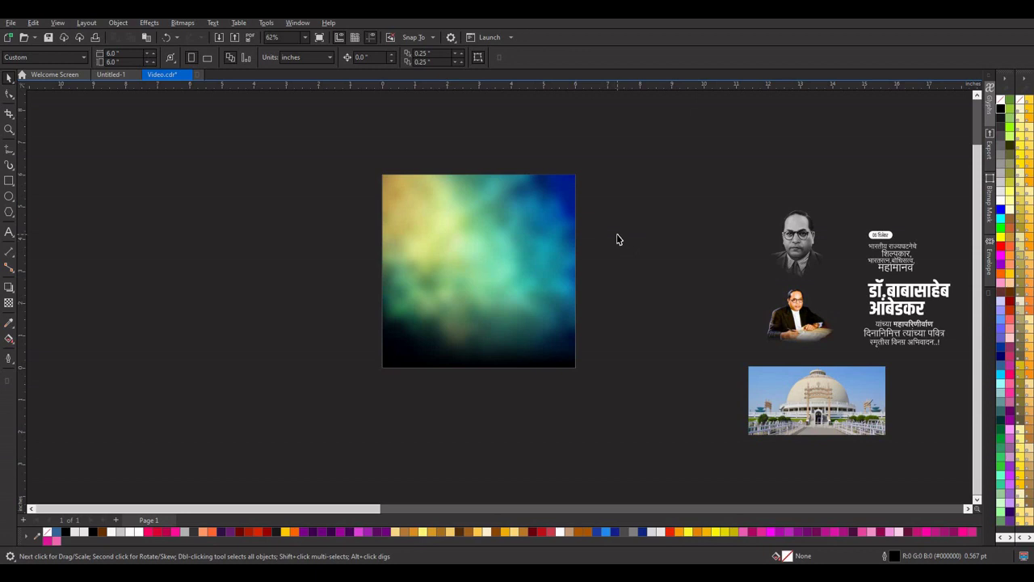
pyautogui.scroll(-1, 618, 239)
pyautogui.scroll(2, 614, 240)
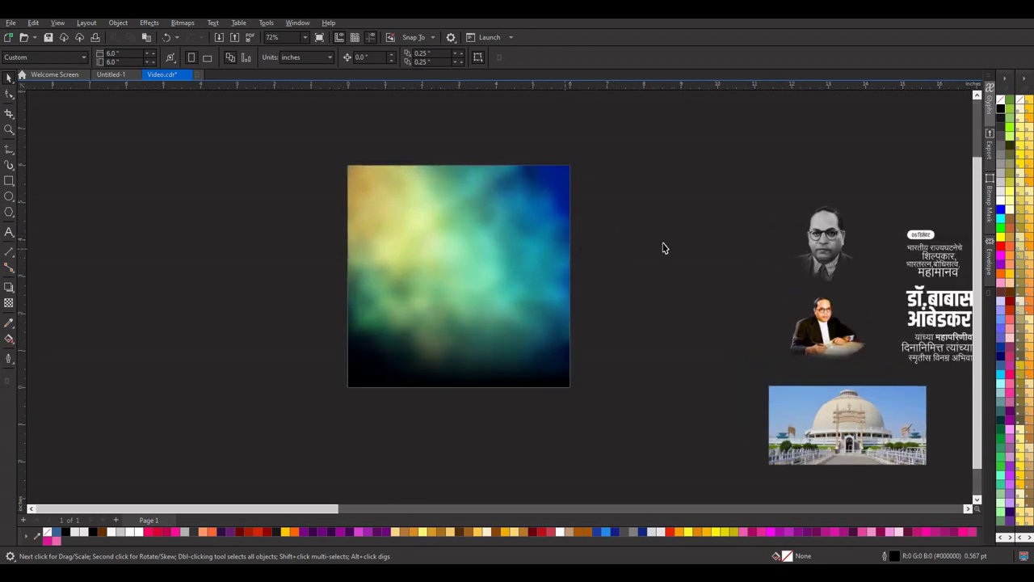
pyautogui.click(824, 250)
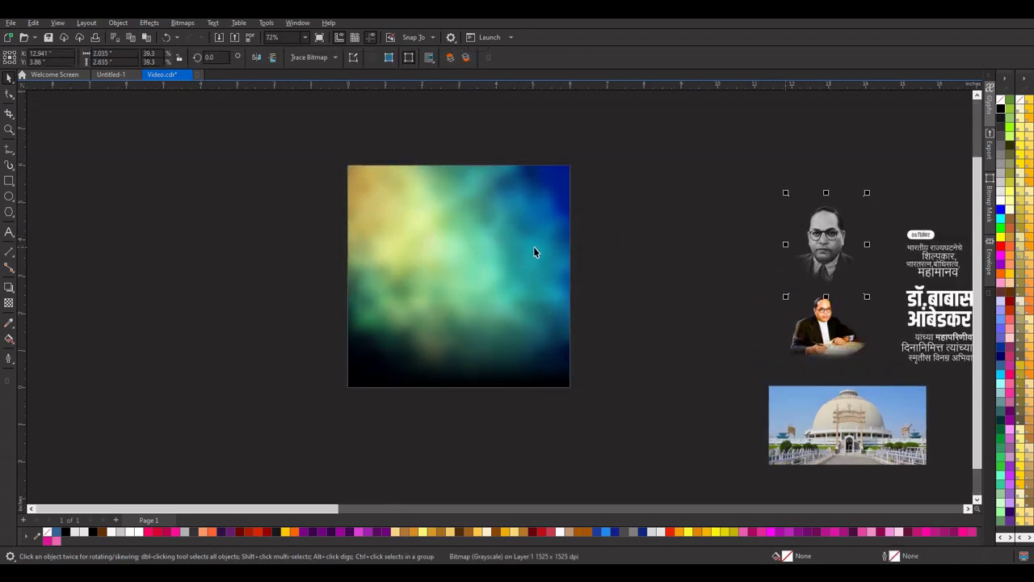
pyautogui.press('Escape')
pyautogui.moveTo(523, 253); pyautogui.dragTo(418, 259)
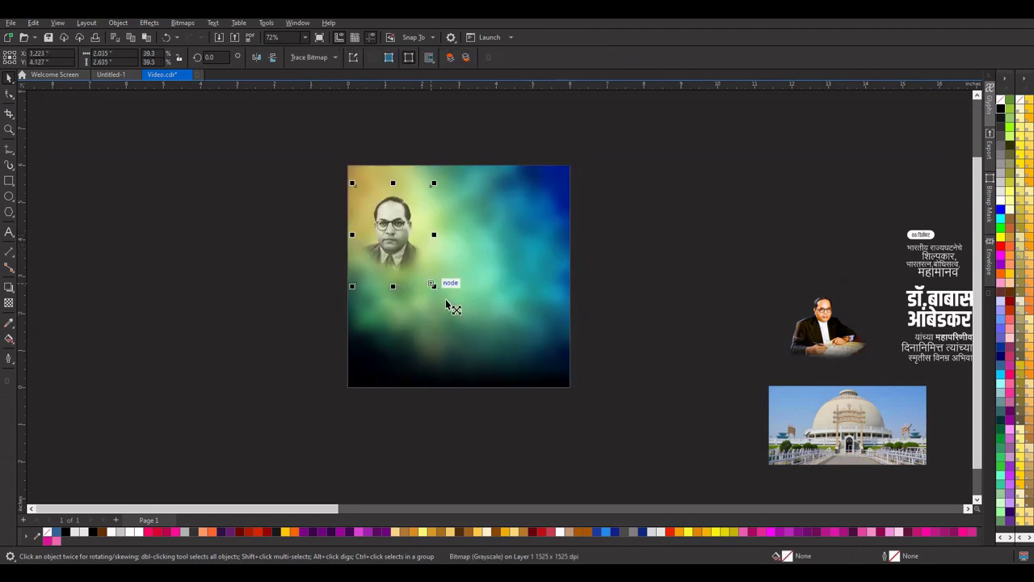
pyautogui.moveTo(447, 304); pyautogui.dragTo(415, 288)
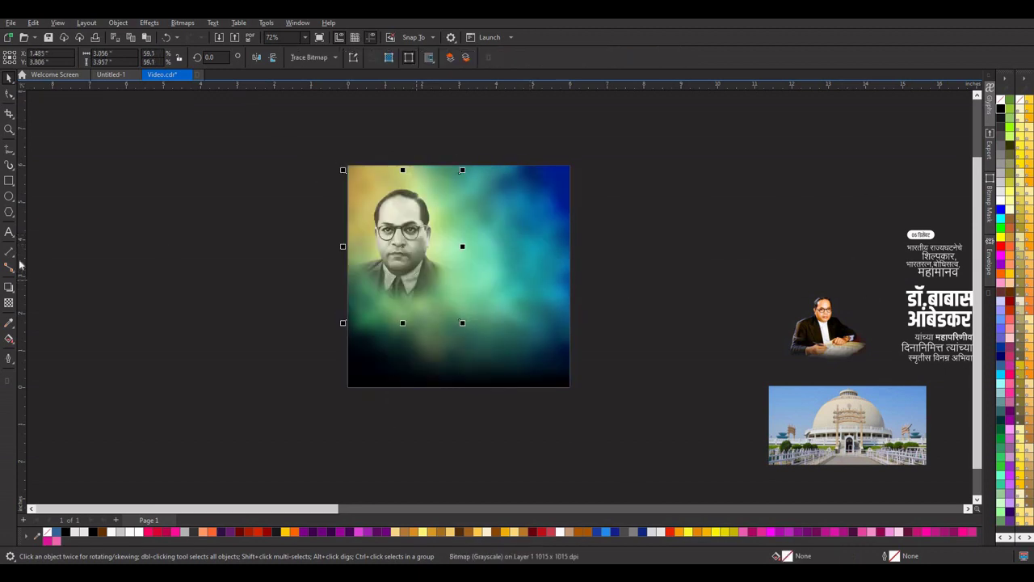
# - Apply a uniform transparency of 66 to the grayscale portrait
pyautogui.click(9, 303)
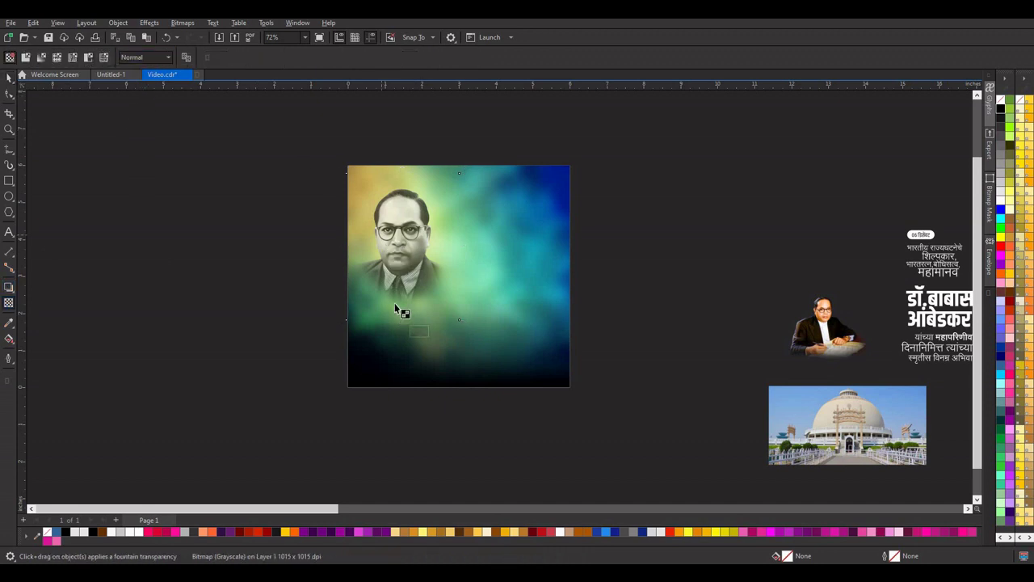
pyautogui.click(396, 332)
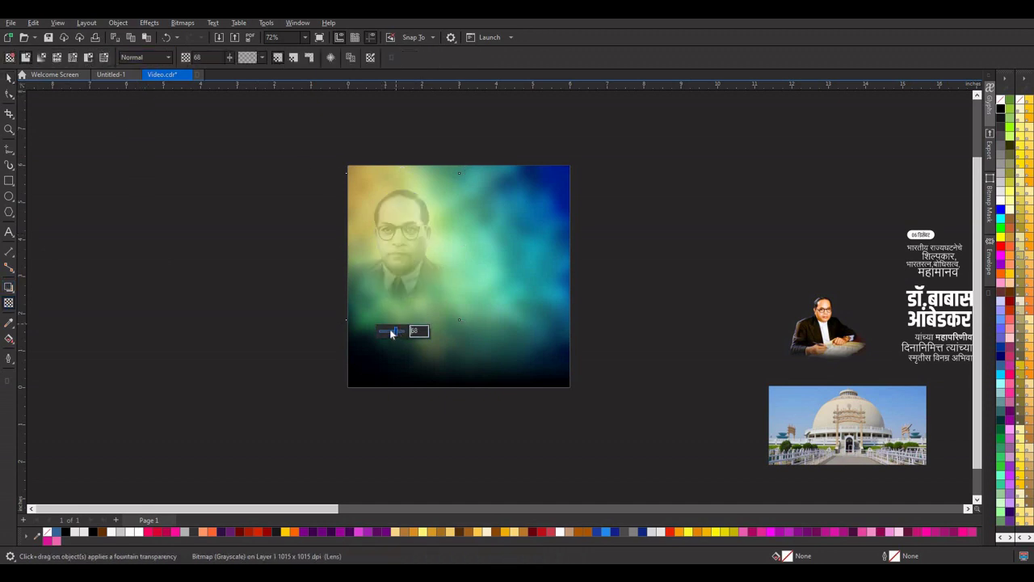
pyautogui.moveTo(391, 333); pyautogui.dragTo(392, 333)
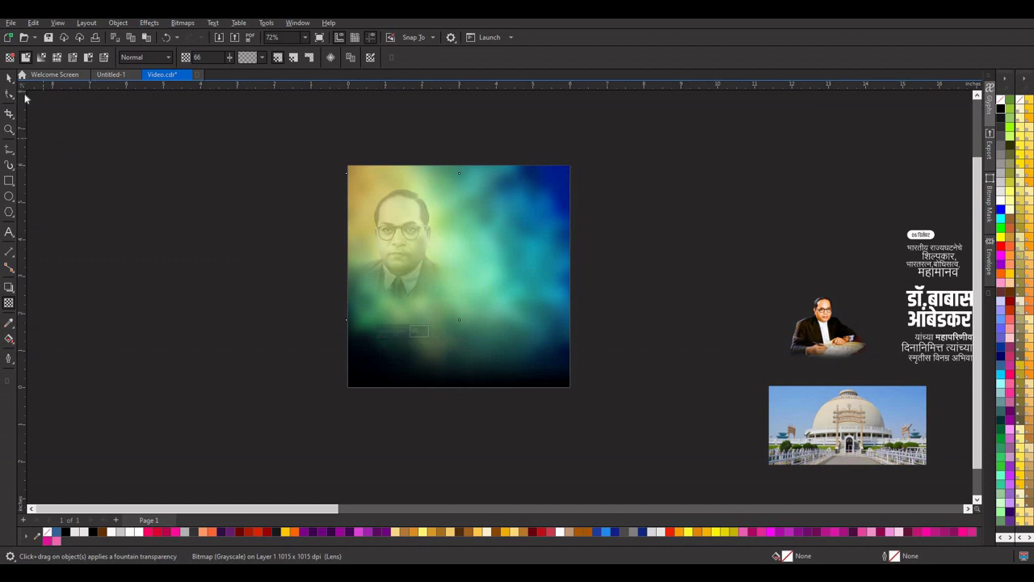
# - Enlarge the faded grayscale portrait to about 3.73 by 4.83 inches and move it up slightly
pyautogui.click(9, 77)
pyautogui.moveTo(468, 333); pyautogui.dragTo(493, 367)
pyautogui.moveTo(413, 271); pyautogui.dragTo(412, 250)
pyautogui.click(612, 220)
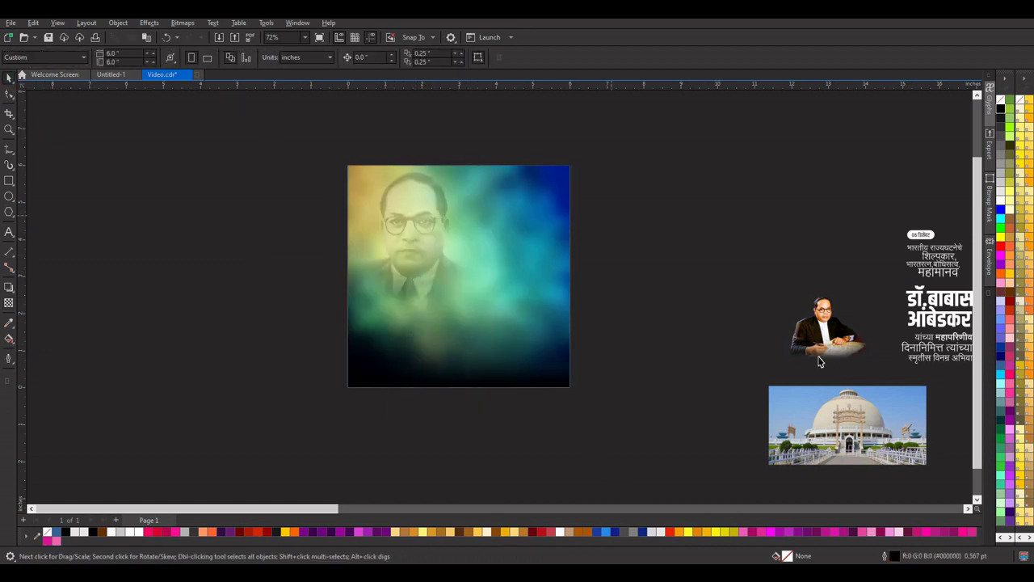
# - Place the colour seated portrait over the lower centre at about 4.0 by 3.2 inches and shift the faded portrait slightly right
pyautogui.moveTo(848, 358); pyautogui.dragTo(496, 331)
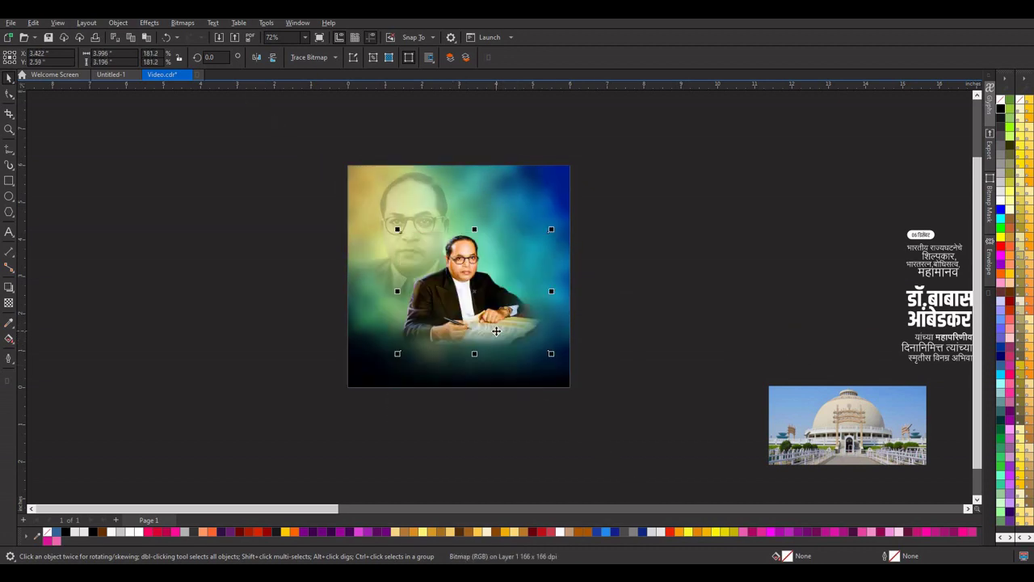
pyautogui.click(427, 208)
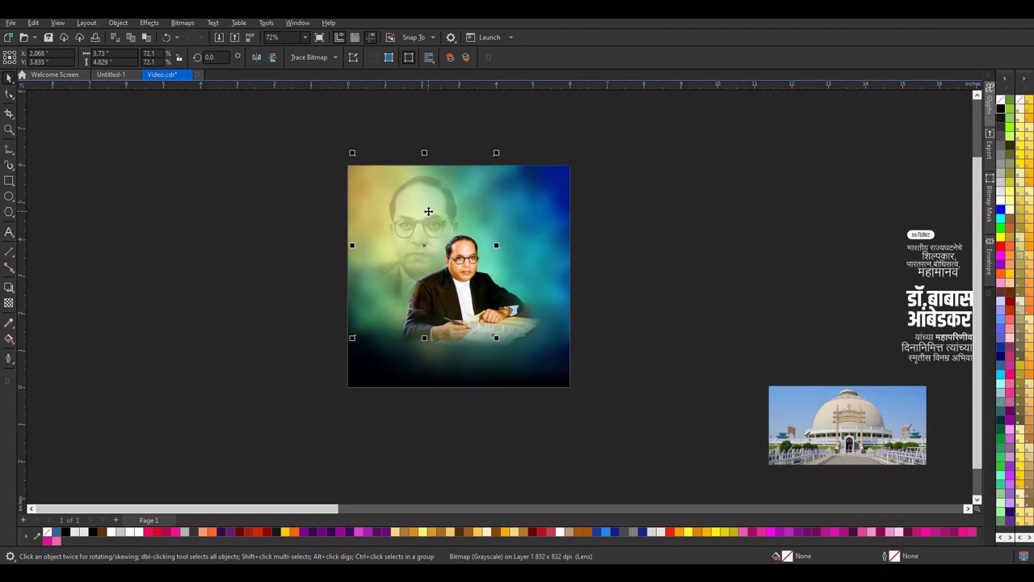
# - PowerClip the faded grayscale portrait inside the square background
pyautogui.click(612, 274)
pyautogui.click(424, 220)
pyautogui.rightClick(429, 214)
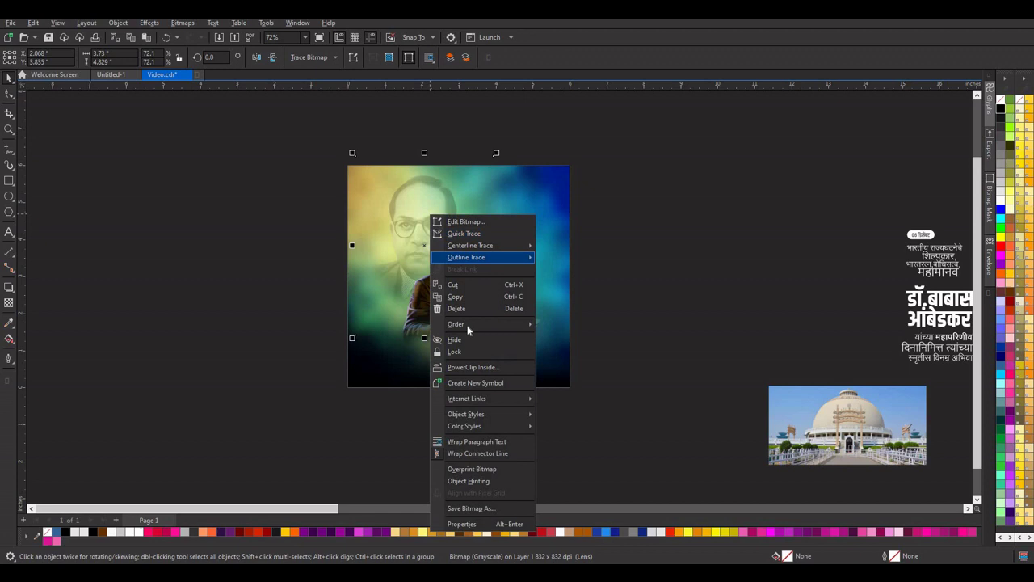
pyautogui.click(479, 368)
pyautogui.click(439, 380)
pyautogui.click(691, 320)
pyautogui.scroll(-1, 655, 237)
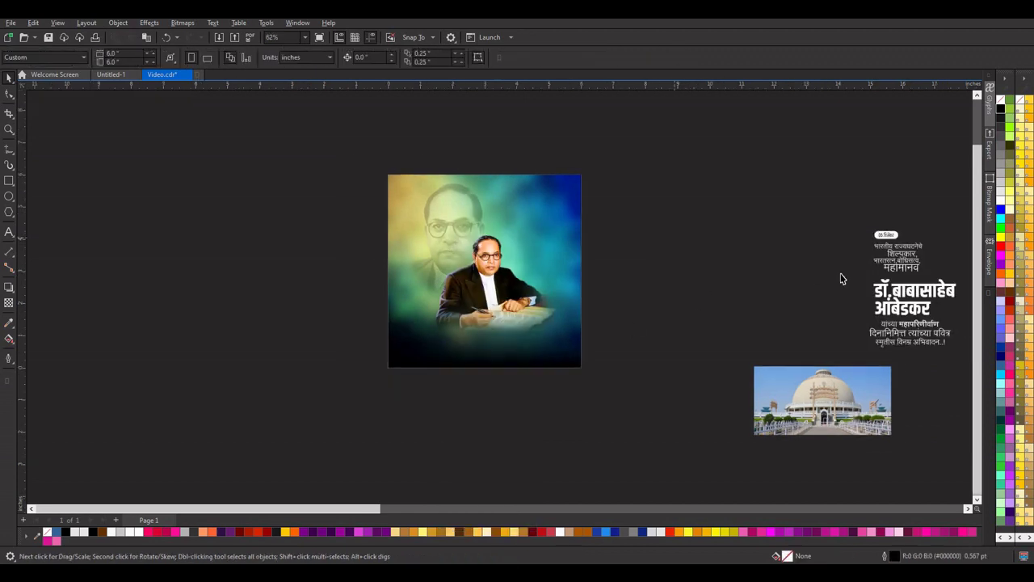
# - Place the four-line intro text on the background's upper right and the bold name text, scaled down slightly, directly beneath it
pyautogui.click(899, 267)
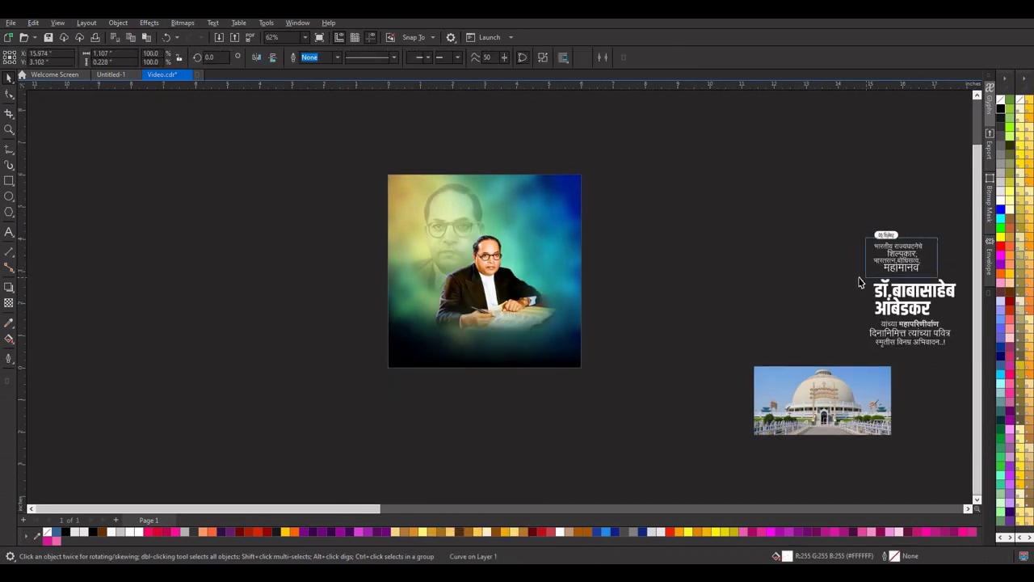
pyautogui.moveTo(909, 267); pyautogui.dragTo(539, 206)
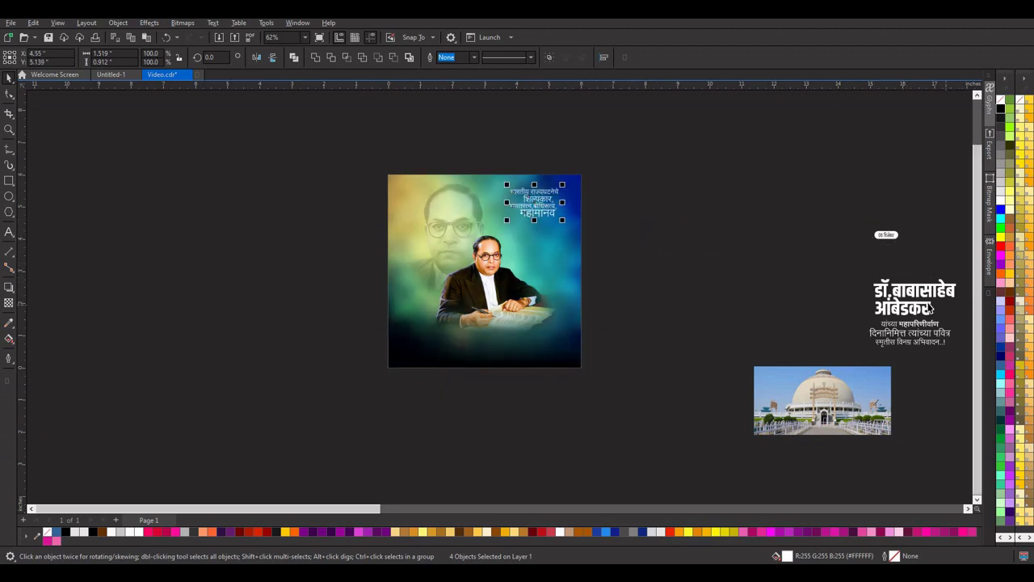
pyautogui.moveTo(930, 308); pyautogui.dragTo(543, 229)
pyautogui.scroll(2, 532, 238)
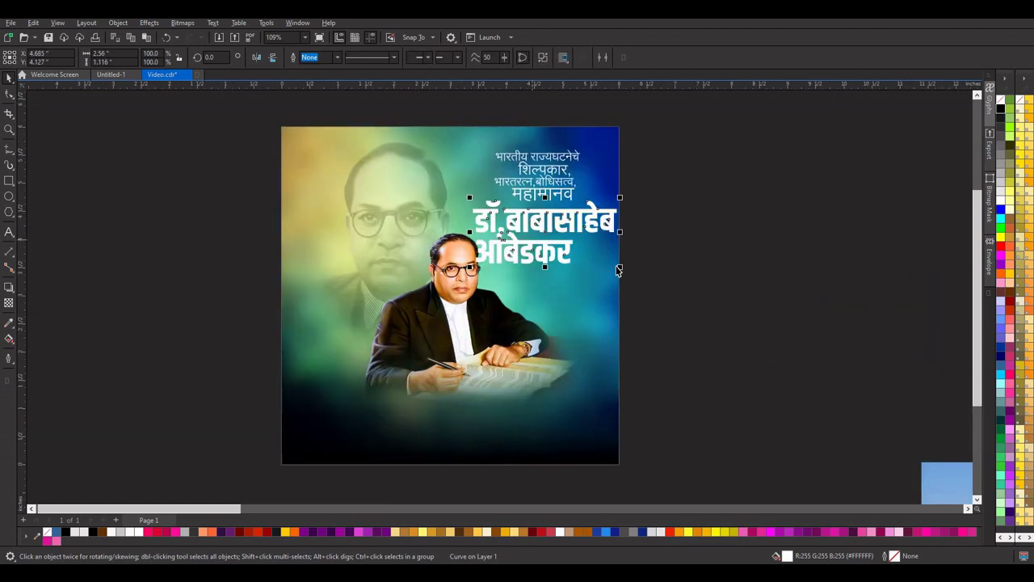
pyautogui.moveTo(621, 270); pyautogui.dragTo(602, 262)
pyautogui.moveTo(540, 227); pyautogui.dragTo(554, 173)
pyautogui.press('Escape')
pyautogui.scroll(-3, 555, 166)
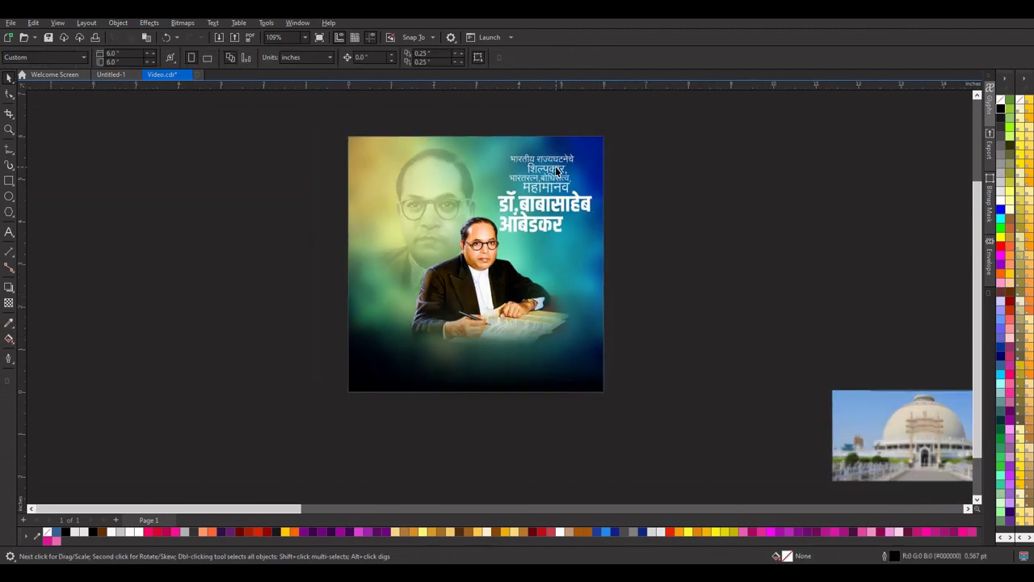
# - Place the three-line closing tribute text below the name and scale it to about 2.16 by 0.72 inches
pyautogui.moveTo(873, 286); pyautogui.dragTo(965, 344)
pyautogui.moveTo(921, 310); pyautogui.dragTo(550, 237)
pyautogui.scroll(3, 537, 238)
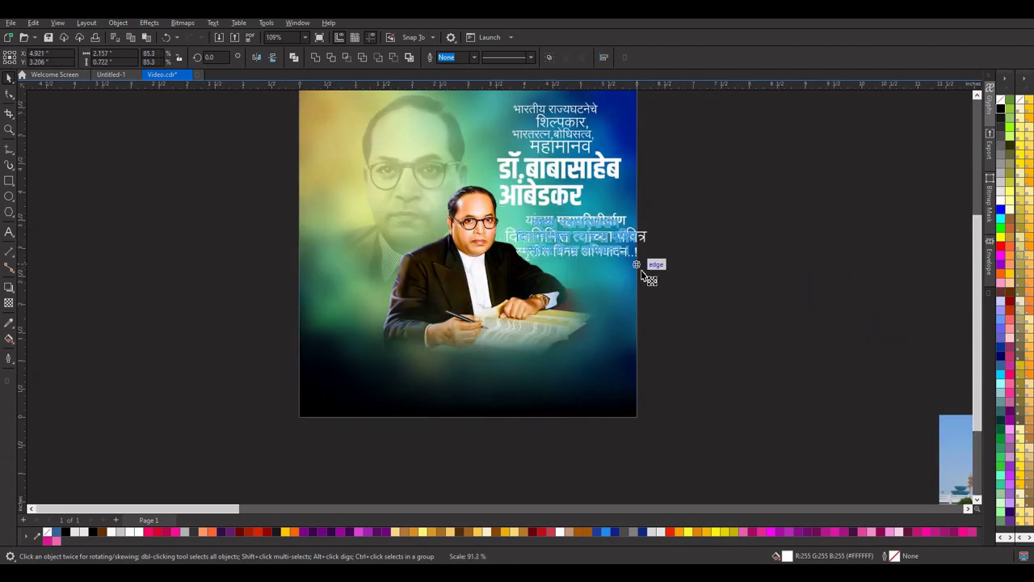
pyautogui.moveTo(653, 261); pyautogui.dragTo(571, 236)
pyautogui.scroll(-1, 600, 240)
pyautogui.scroll(-4, 602, 242)
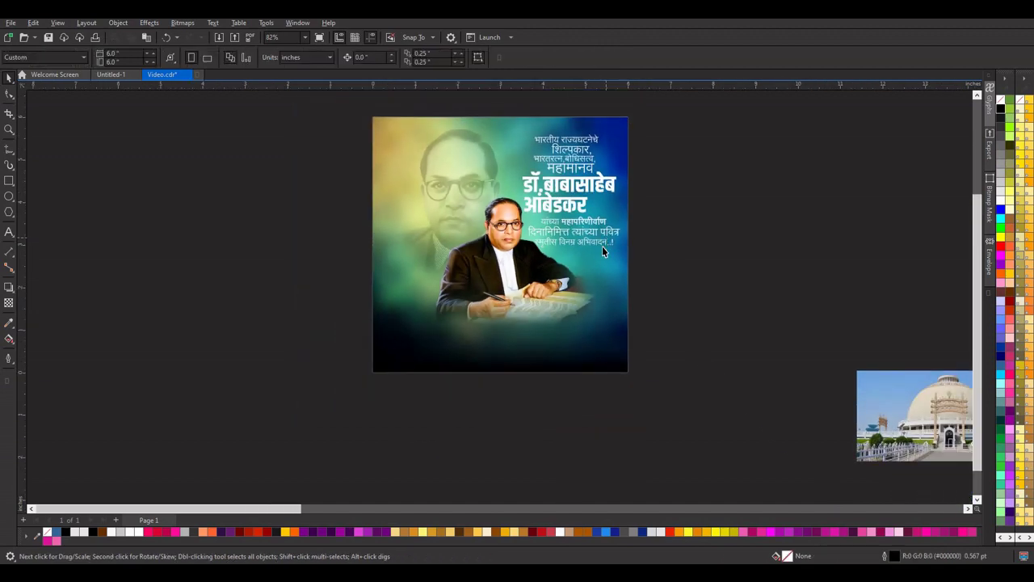
pyautogui.scroll(2, 569, 205)
pyautogui.scroll(-1, 704, 218)
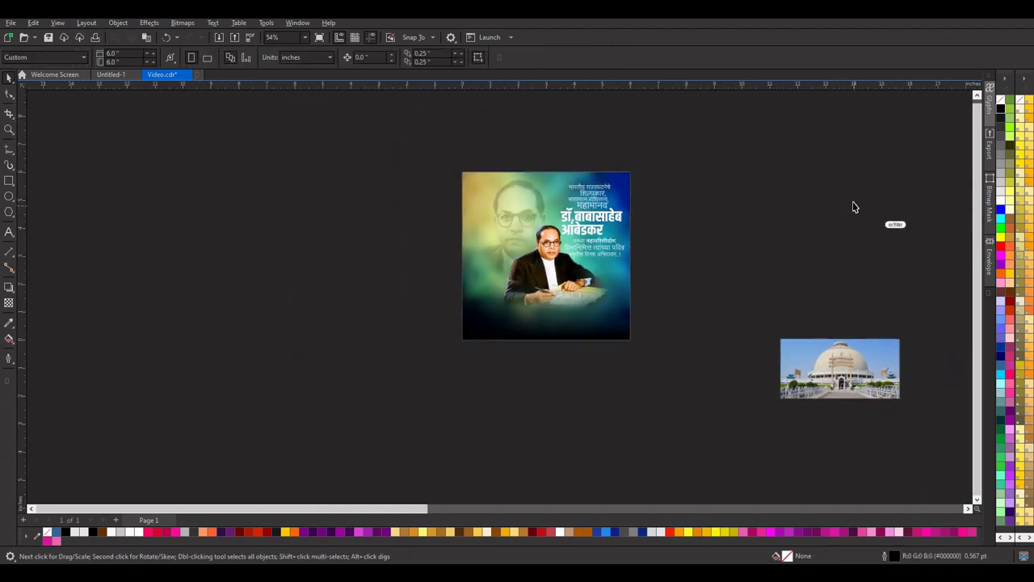
# - Place the "06 डिसेंबर" date badge in the upper left corner of the background
pyautogui.moveTo(845, 199); pyautogui.dragTo(478, 181)
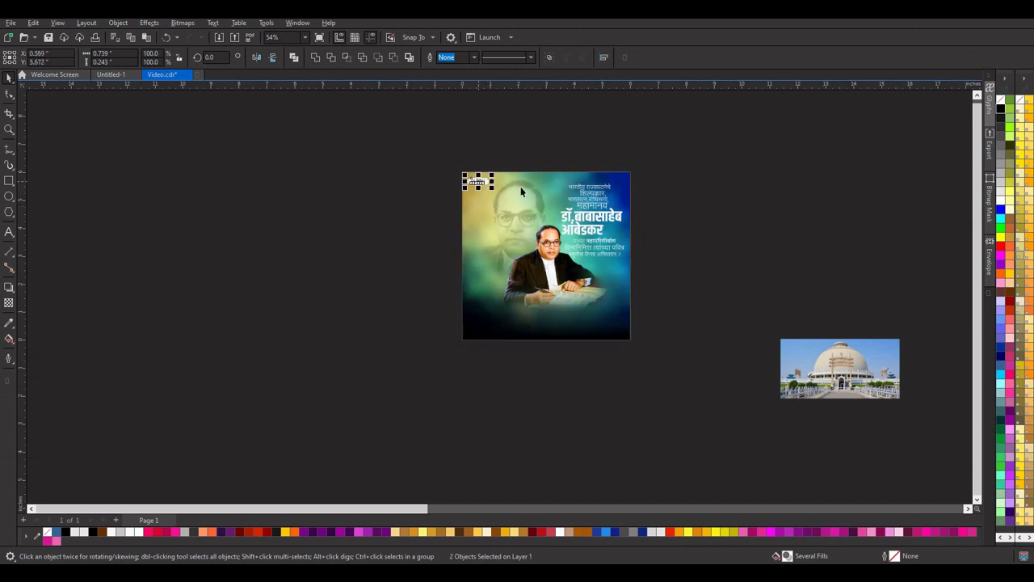
pyautogui.scroll(2, 585, 189)
pyautogui.click(453, 144)
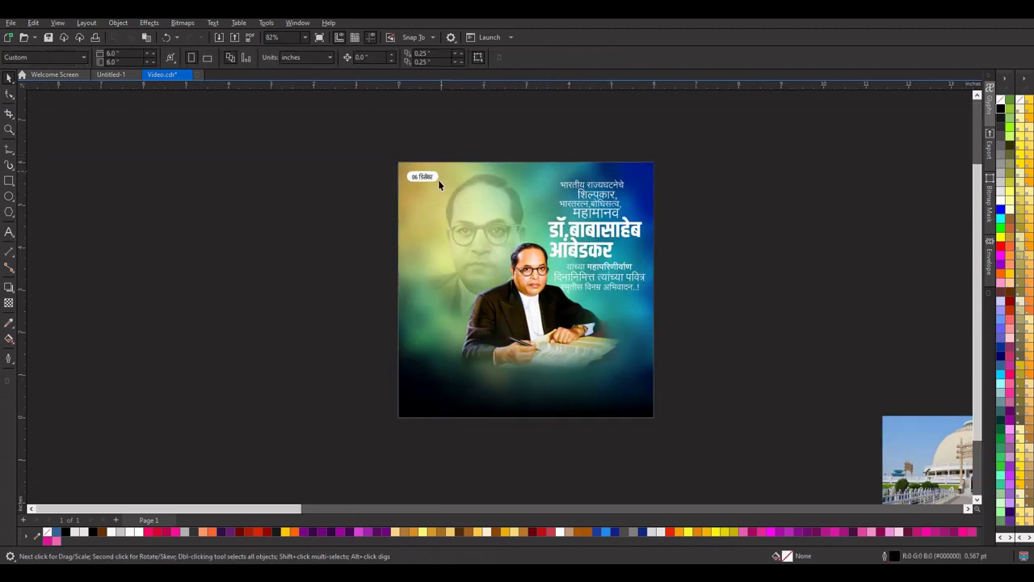
# - Try a black fill on the date badge's rounded rectangle and make the rectangle semi-transparent
pyautogui.click(436, 174)
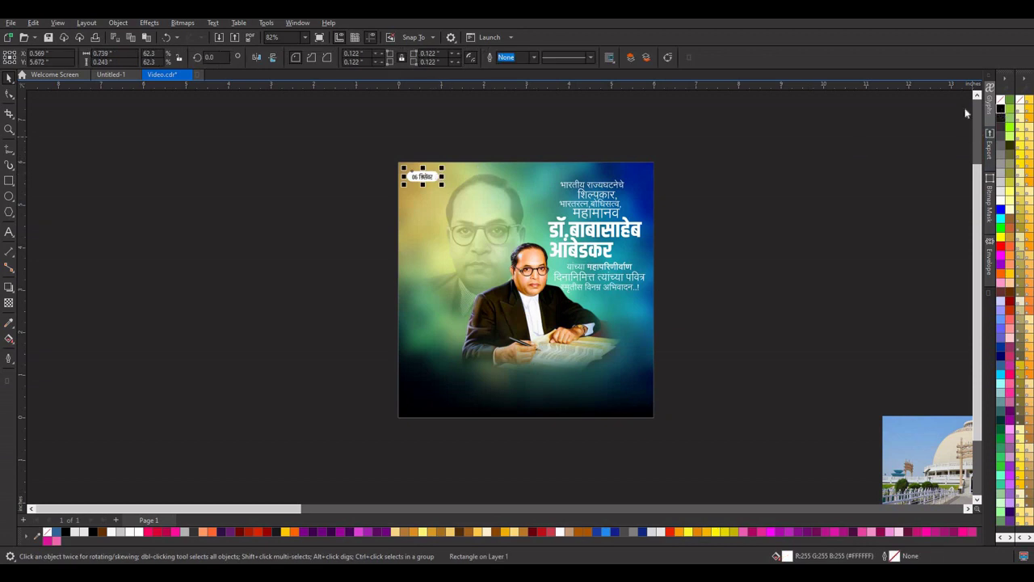
pyautogui.click(1000, 108)
pyautogui.click(9, 303)
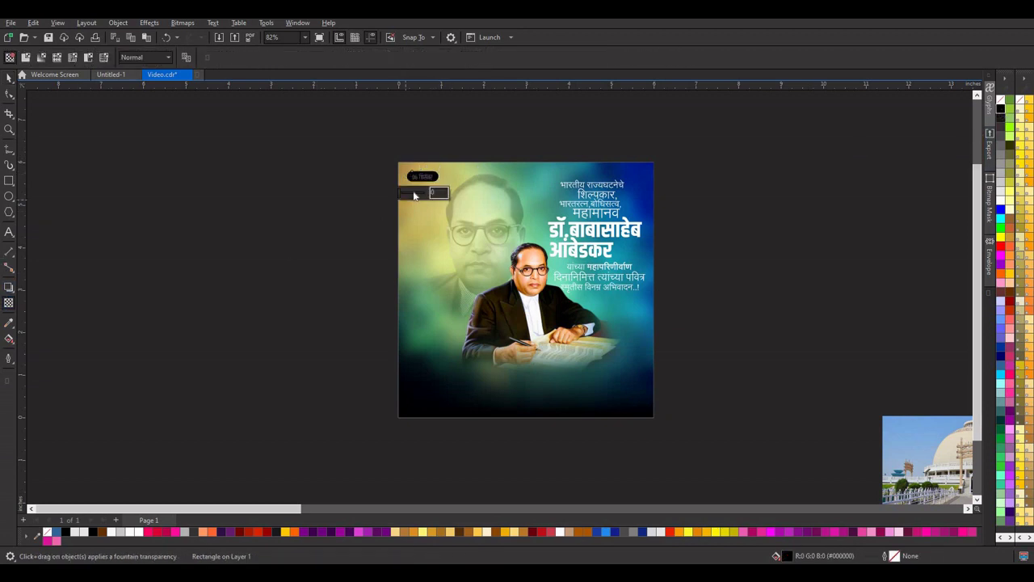
pyautogui.moveTo(401, 192); pyautogui.dragTo(422, 196)
pyautogui.press('space')
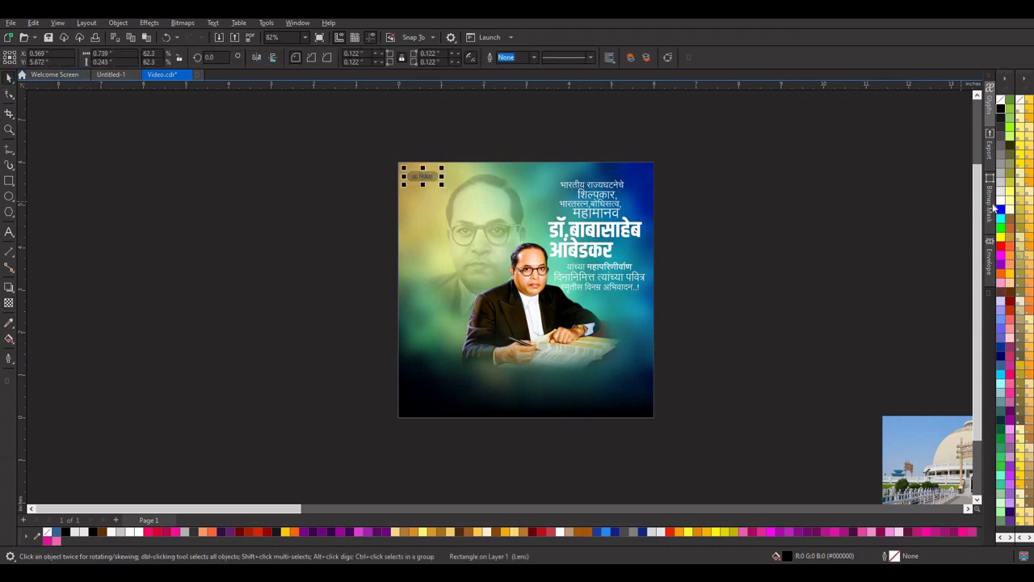
# - Recolour the date badge's rectangle and its "06 डिसेंबर" text white
pyautogui.scroll(1, 430, 174)
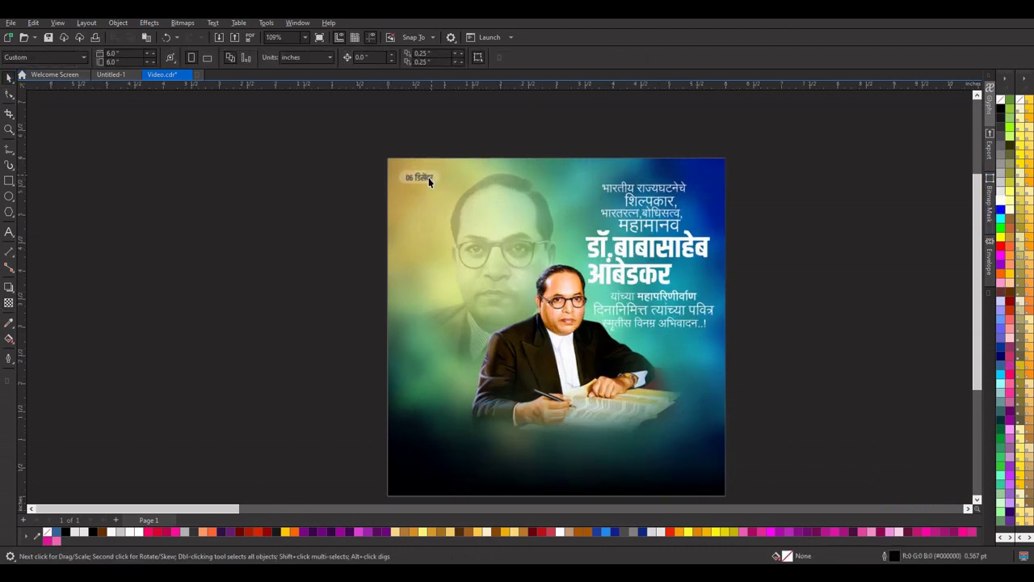
pyautogui.click(422, 177)
pyautogui.click(814, 189)
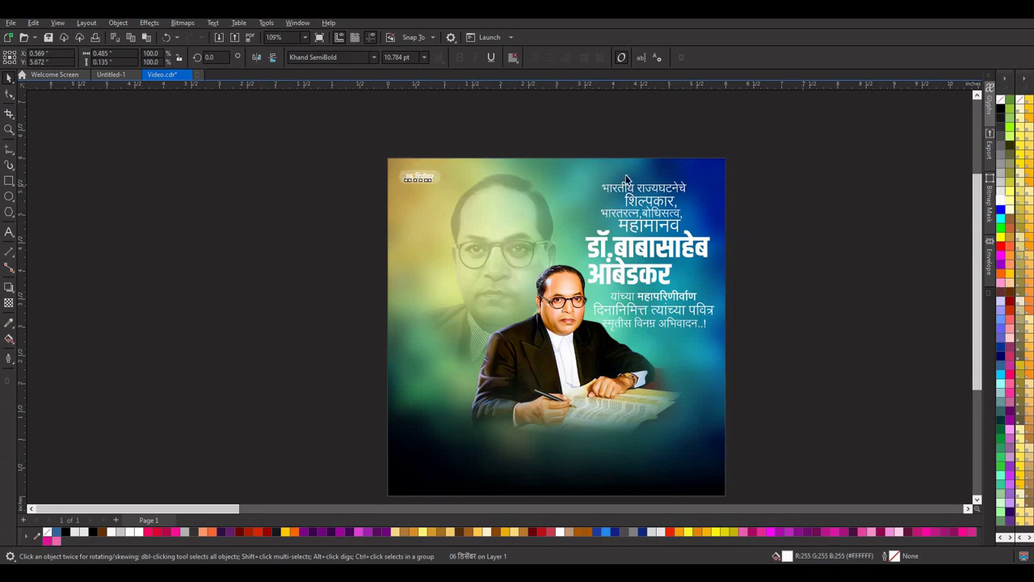
# - Reduce the three-line closing tribute text under the name to about 2.04 by 0.68 inches
pyautogui.scroll(-2, 582, 172)
pyautogui.scroll(1, 695, 247)
pyautogui.scroll(-1, 598, 250)
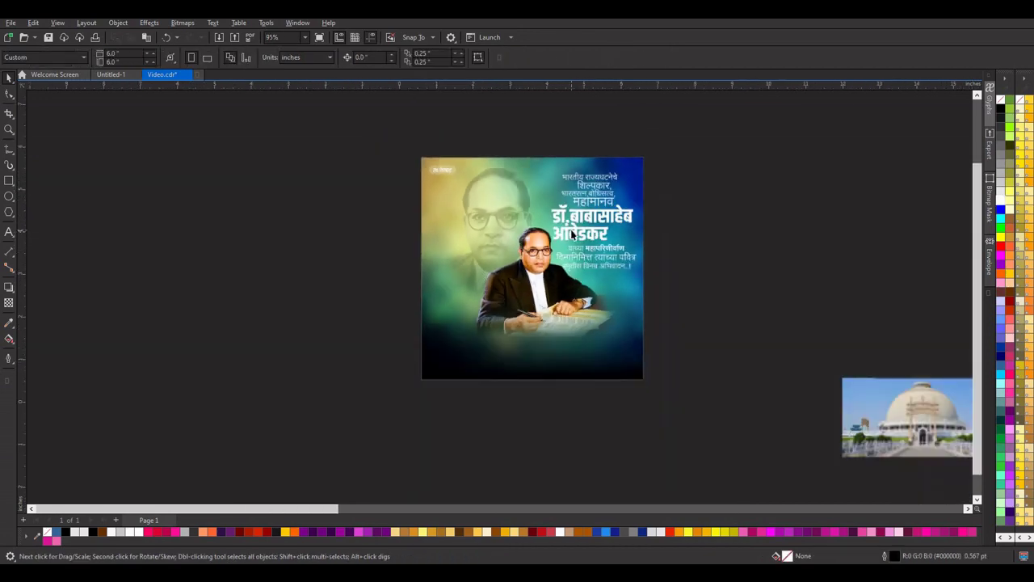
pyautogui.scroll(1, 612, 273)
pyautogui.moveTo(520, 288); pyautogui.dragTo(507, 265)
pyautogui.scroll(1, 618, 284)
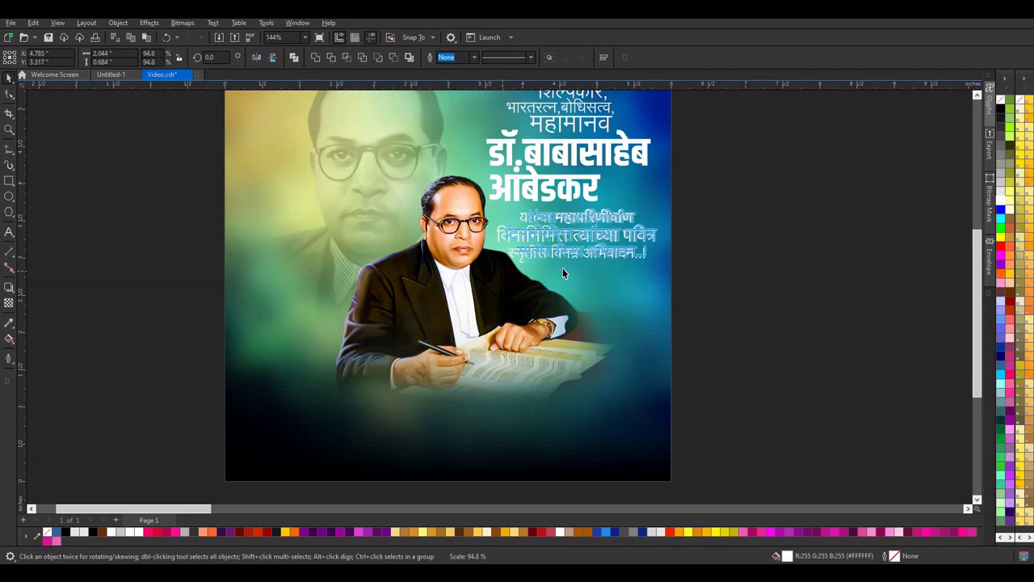
pyautogui.press('Escape')
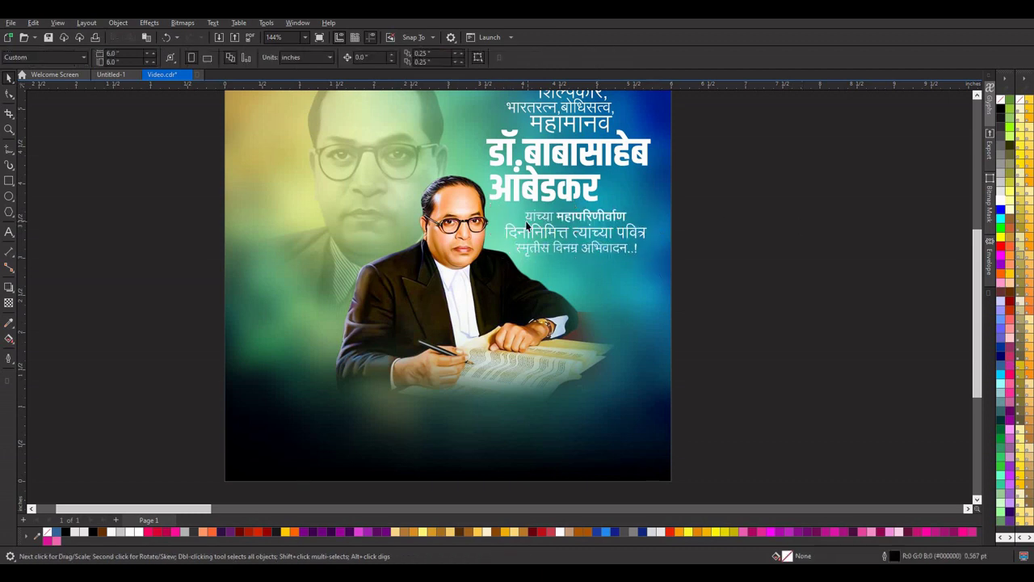
pyautogui.scroll(-2, 525, 221)
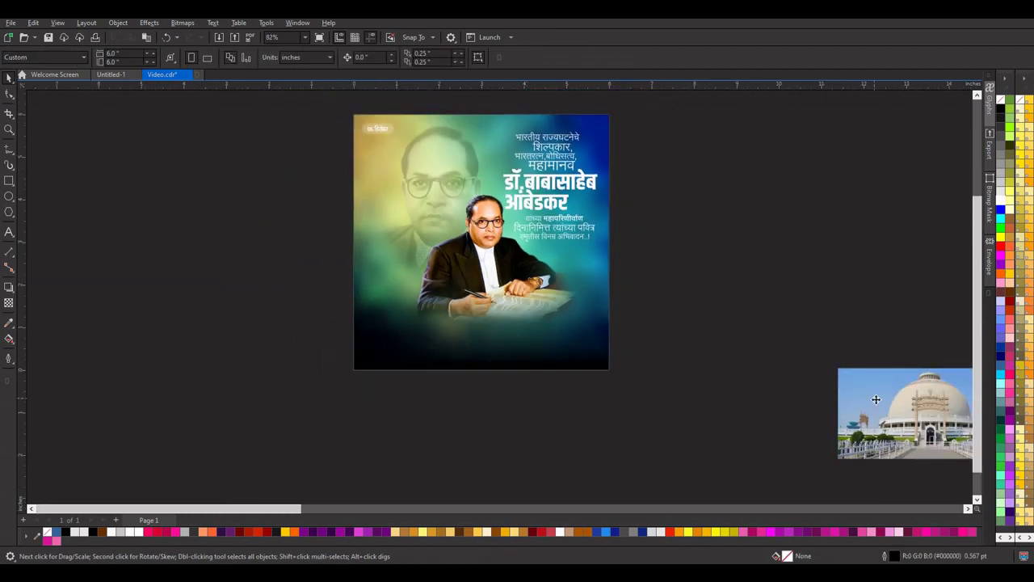
# - Enlarge the monument photo to about 6.42 by 3.21 inches over the upper background and fade its lower part with a vertical fountain transparency
pyautogui.moveTo(876, 399); pyautogui.dragTo(405, 146)
pyautogui.moveTo(541, 216); pyautogui.dragTo(534, 242)
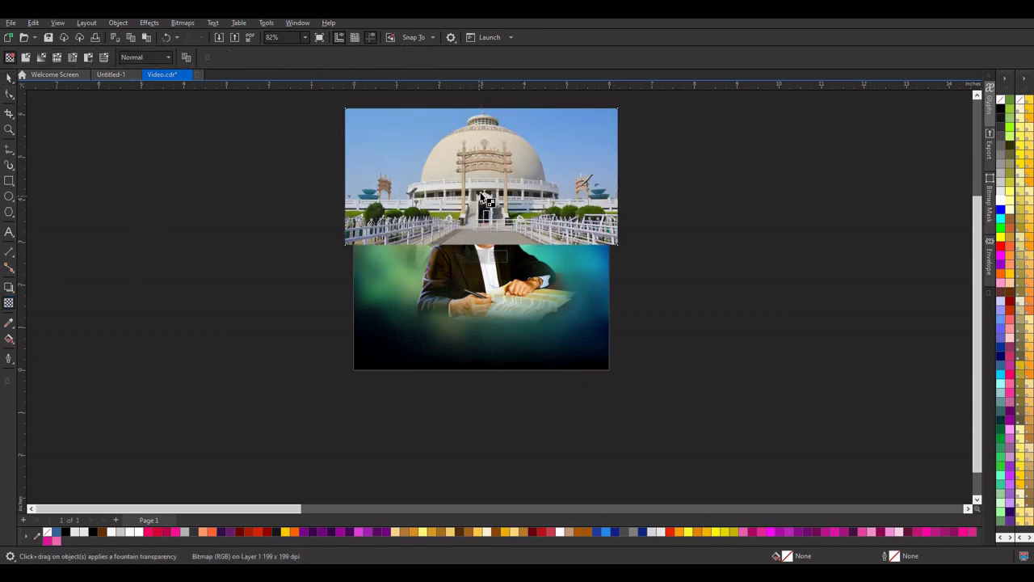
pyautogui.moveTo(480, 192); pyautogui.dragTo(481, 246)
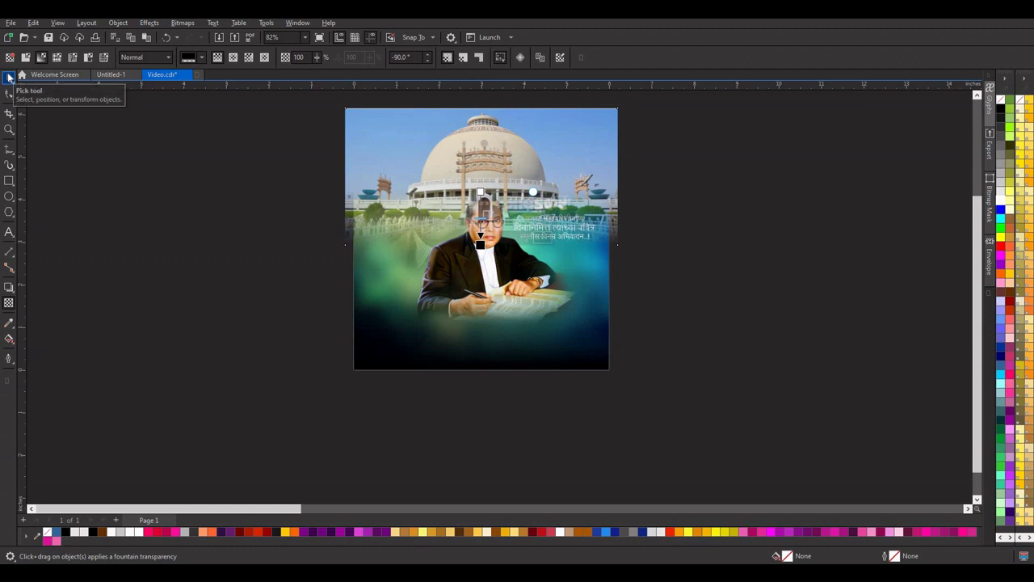
pyautogui.click(8, 77)
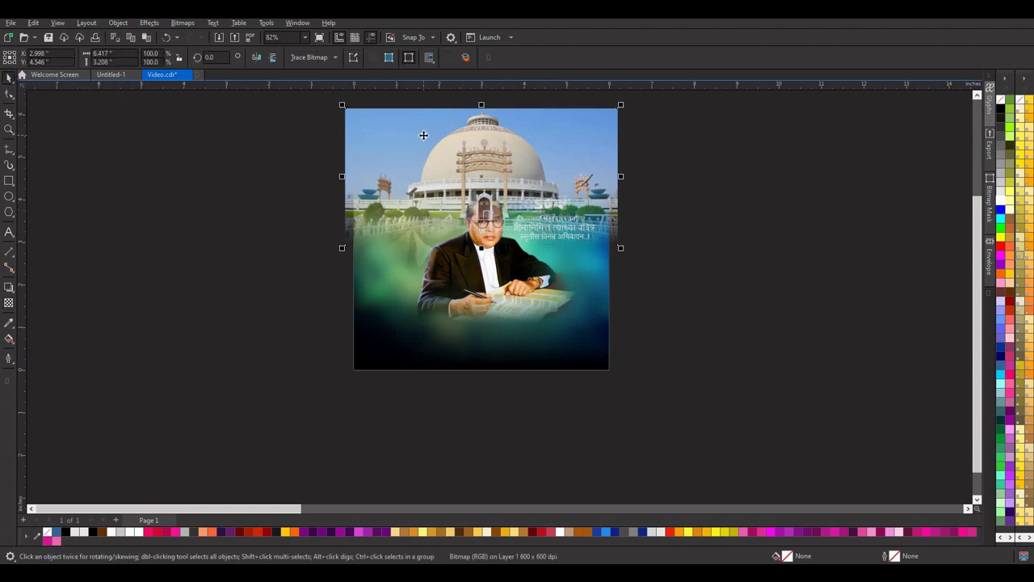
pyautogui.click(171, 24)
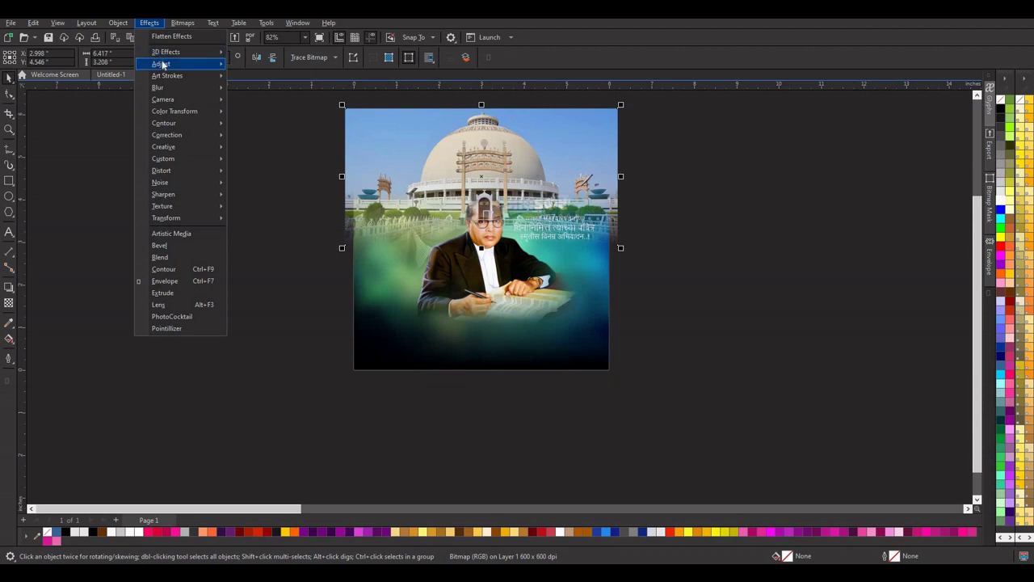
pyautogui.moveTo(172, 51)
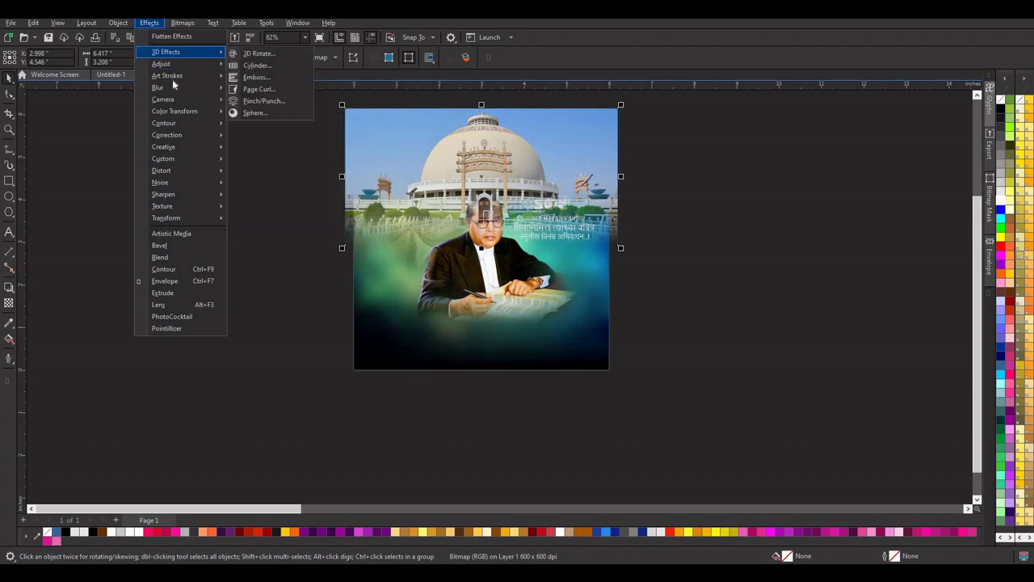
pyautogui.moveTo(184, 69)
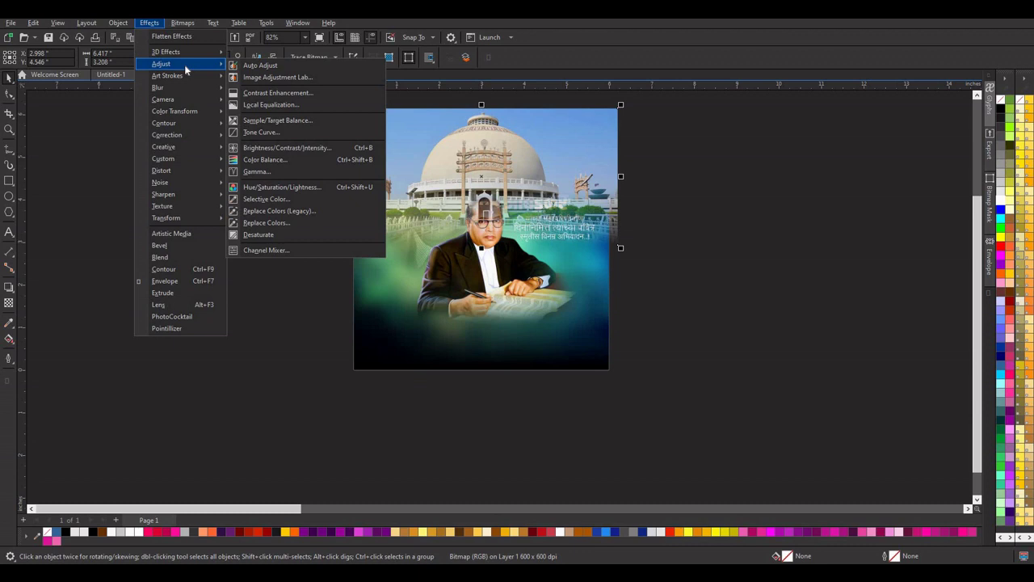
pyautogui.click(702, 216)
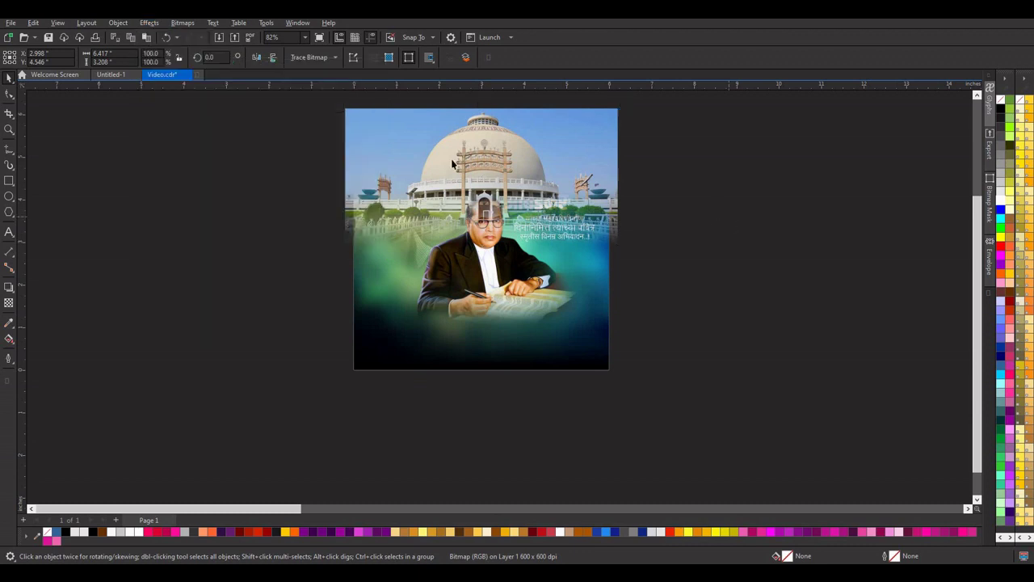
# - Apply a uniform transparency of 74 to the monument photo
pyautogui.click(9, 302)
pyautogui.moveTo(470, 259); pyautogui.dragTo(476, 261)
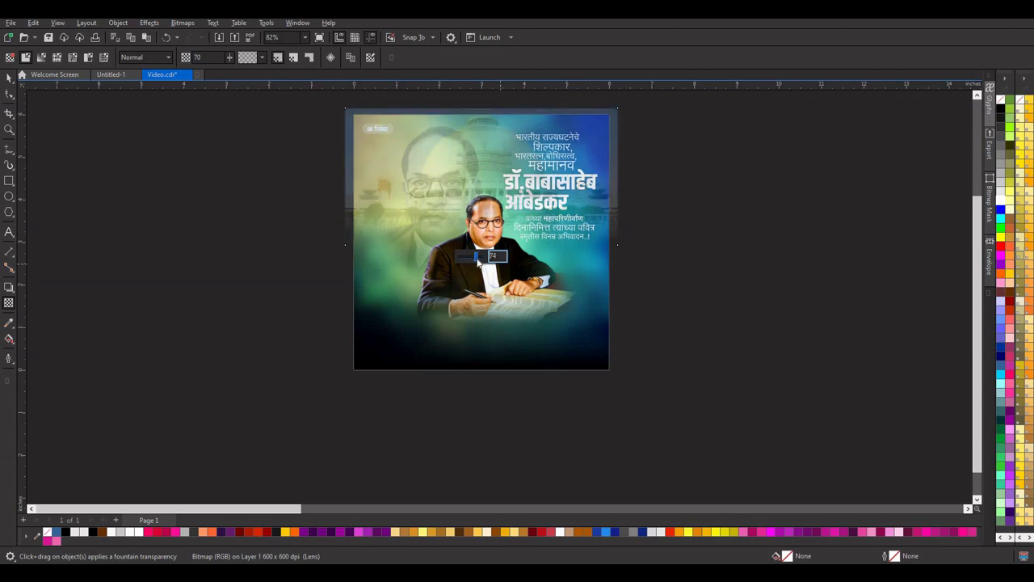
pyautogui.click(9, 78)
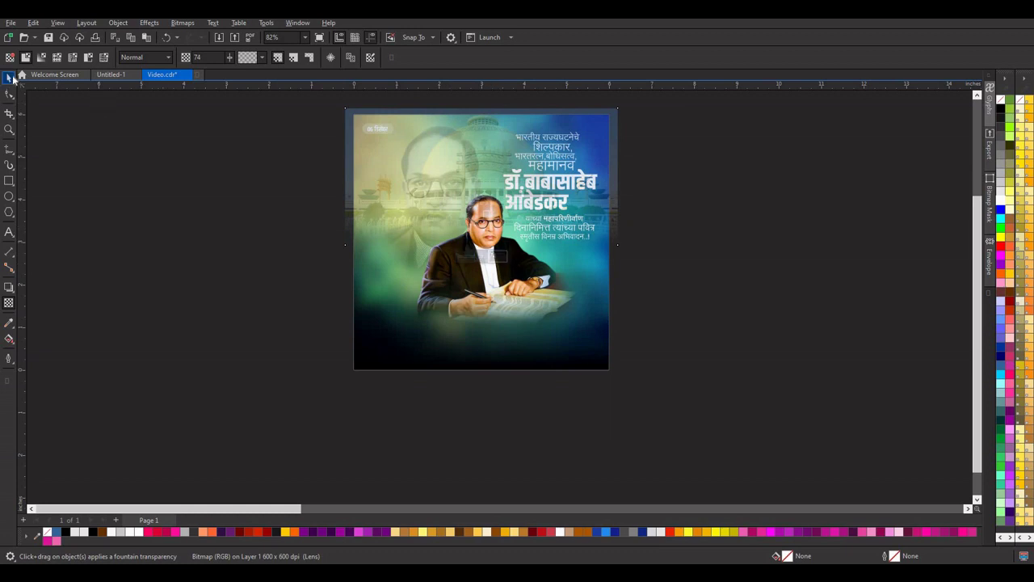
# - PowerClip the faded monument photo inside the square background
pyautogui.rightClick(599, 113)
pyautogui.click(623, 263)
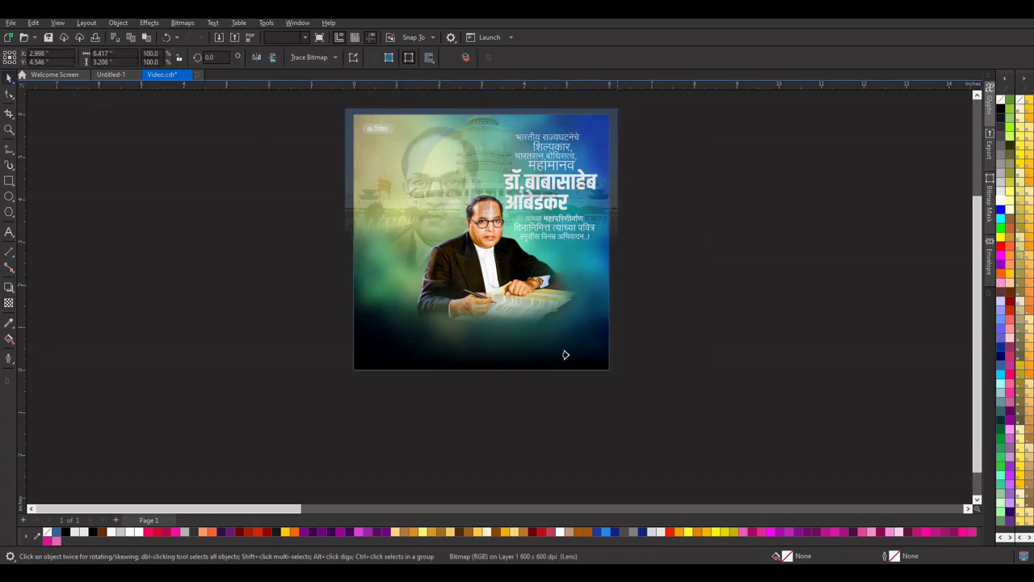
pyautogui.click(565, 355)
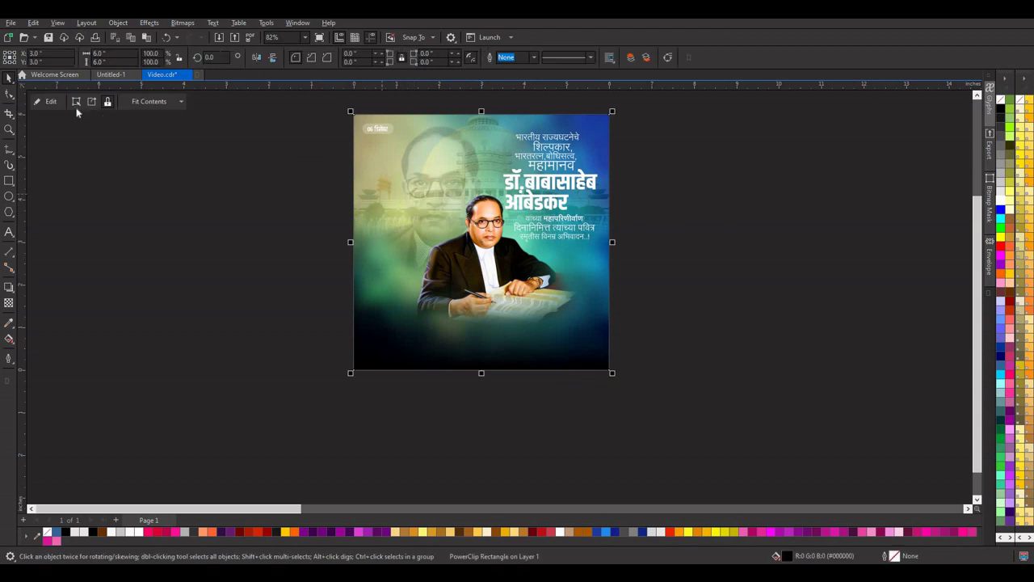
# - Open the background's PowerClip contents for editing and set the grayscale portrait's uniform transparency to 4
pyautogui.click(45, 101)
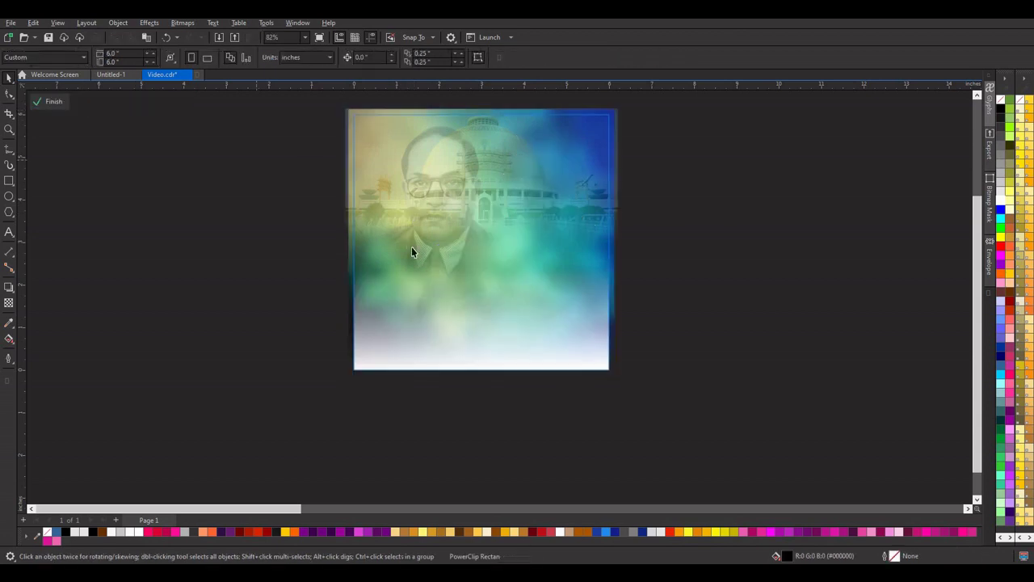
pyautogui.click(8, 302)
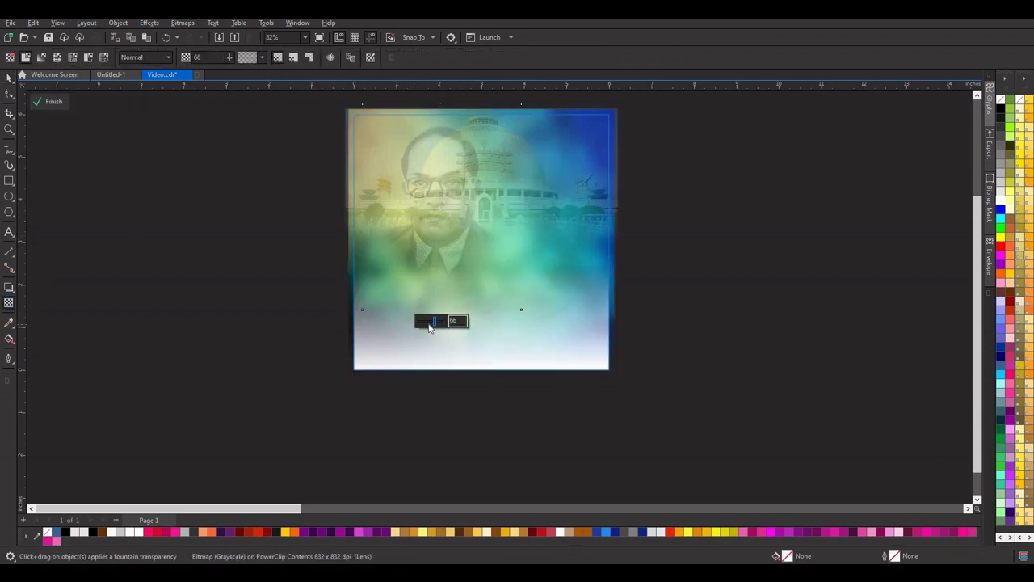
pyautogui.moveTo(430, 327); pyautogui.dragTo(419, 327)
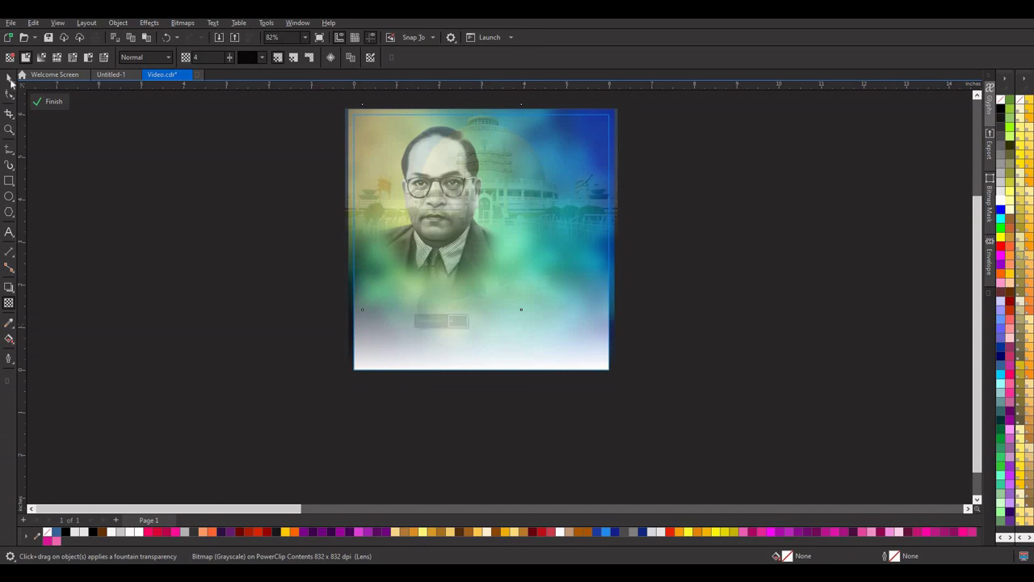
pyautogui.click(9, 76)
# - Move the monument photo to the lower part of the background, fade its upper edge with a vertical fountain transparency and finish the PowerClip edit
pyautogui.moveTo(444, 212); pyautogui.dragTo(438, 227)
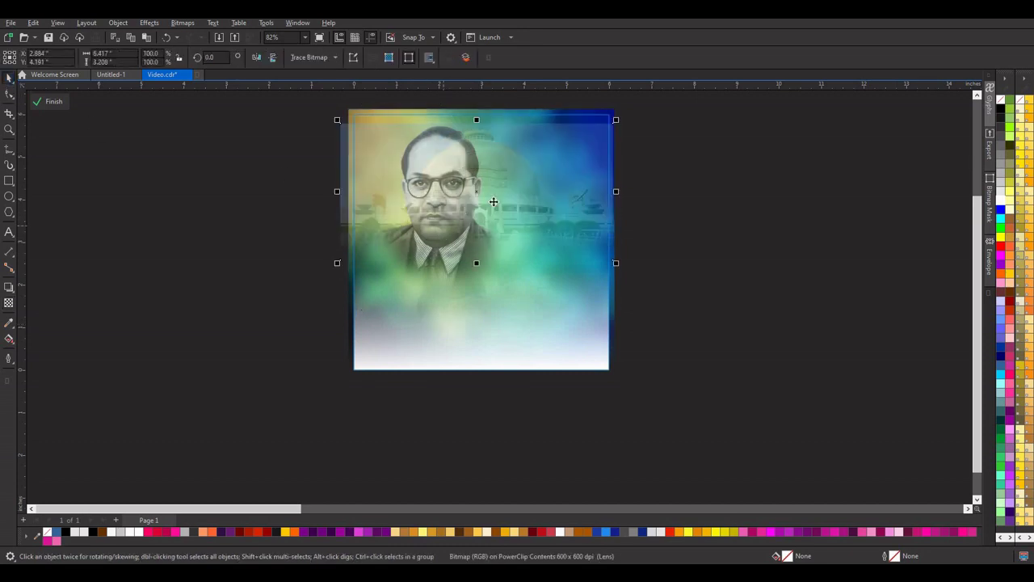
pyautogui.moveTo(500, 188); pyautogui.dragTo(493, 309)
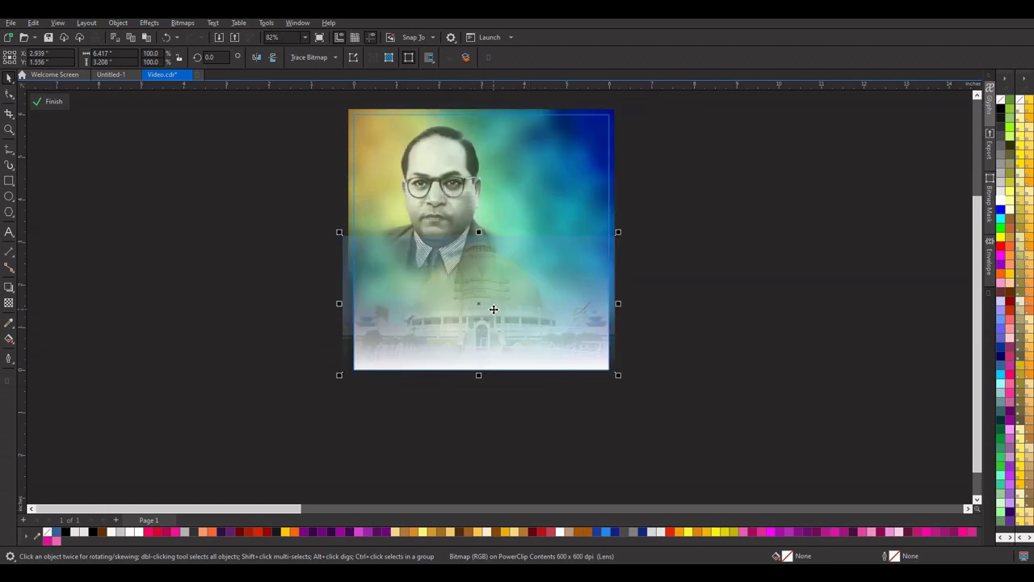
pyautogui.click(9, 303)
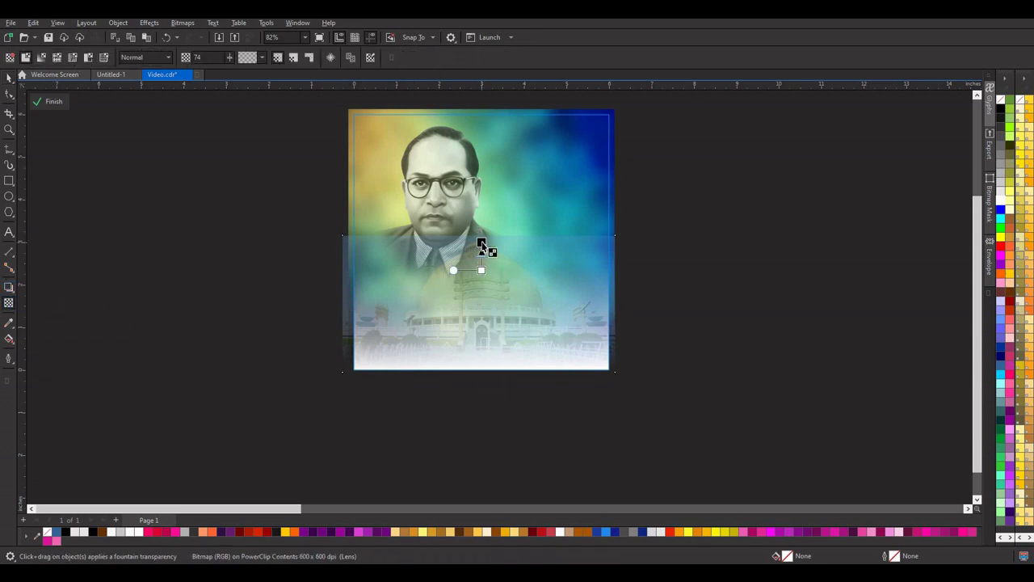
pyautogui.moveTo(481, 245); pyautogui.dragTo(482, 270)
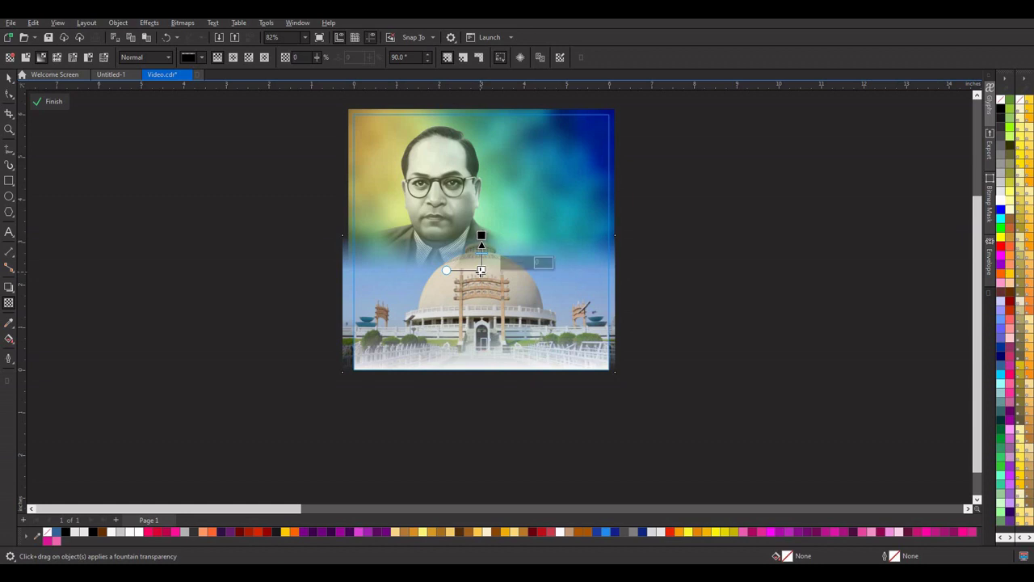
pyautogui.click(47, 101)
pyautogui.press('space')
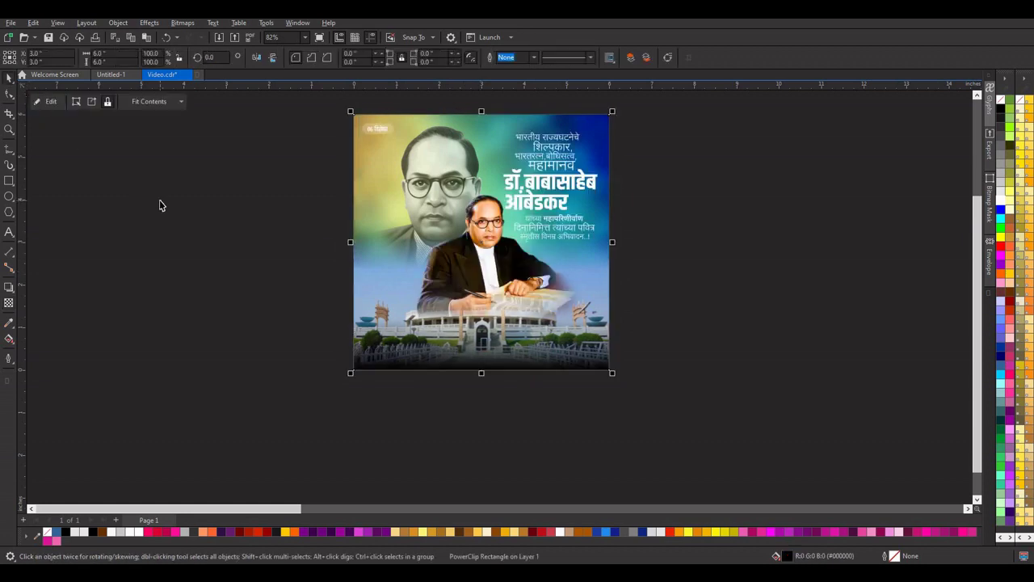
# - Reopen the background's PowerClip contents and lower the monument photo to a Y position of about 1.1 inches
pyautogui.click(45, 101)
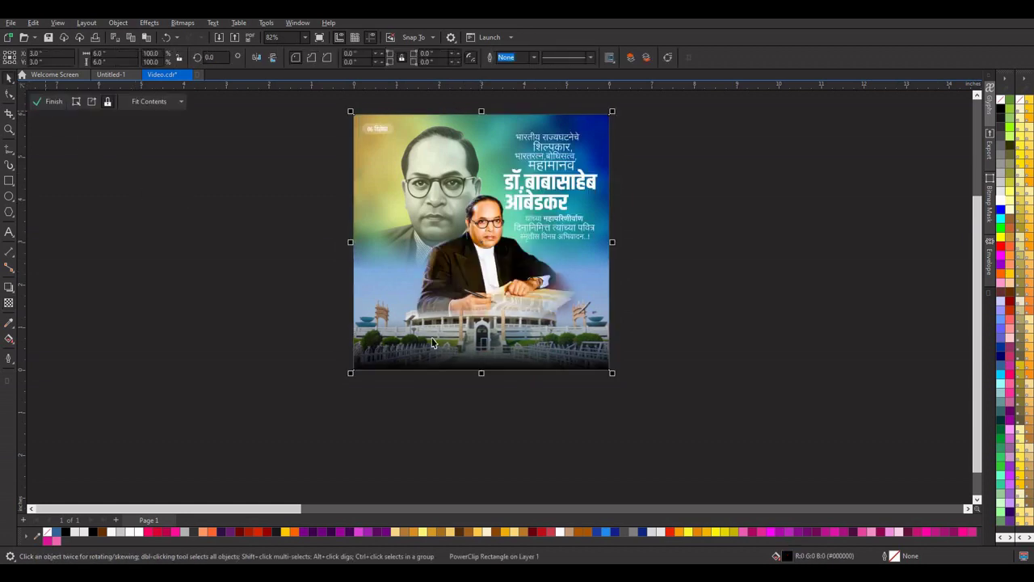
pyautogui.click(483, 346)
pyautogui.press('Down')
pyautogui.press('Down')
pyautogui.press('Down')
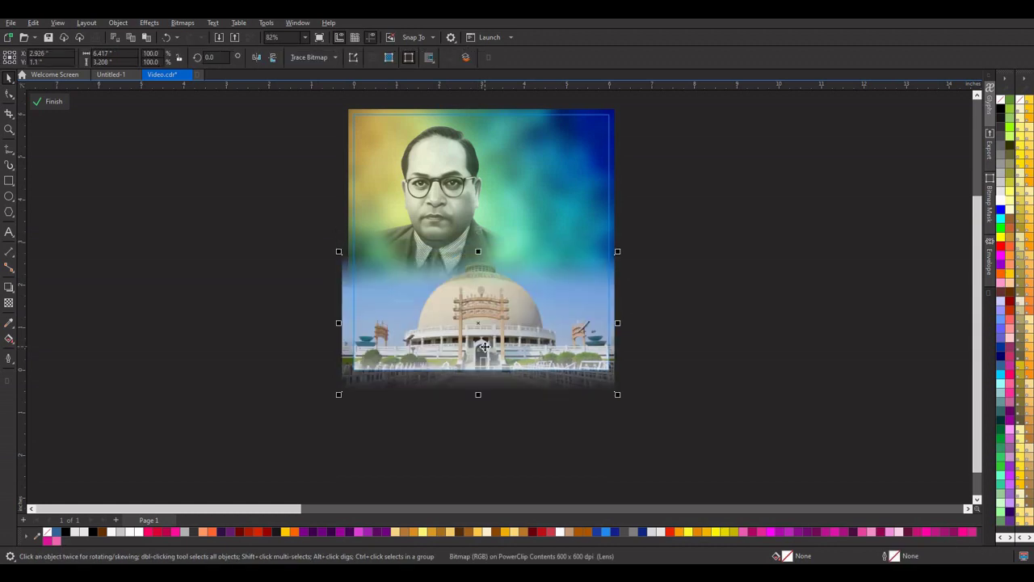
# - Apply a uniform transparency of 74 to the lowered monument photo and finish editing the PowerClip
pyautogui.click(9, 302)
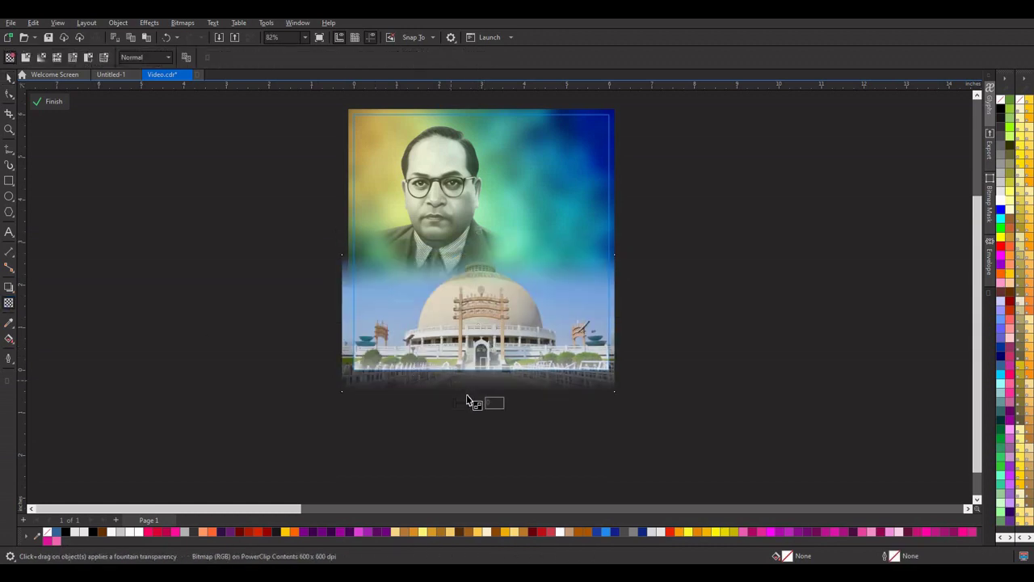
pyautogui.moveTo(468, 404); pyautogui.dragTo(475, 404)
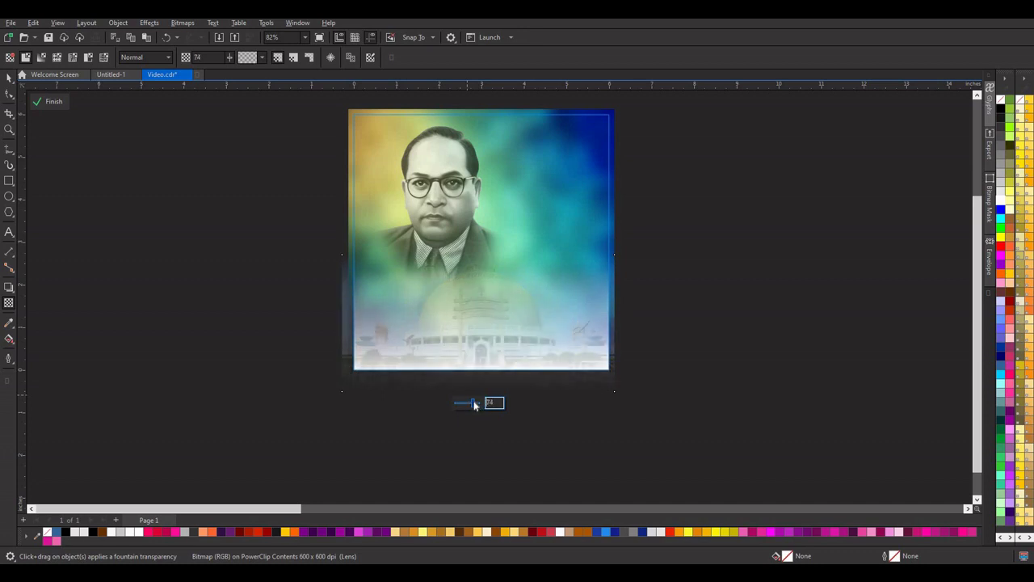
pyautogui.click(48, 101)
pyautogui.click(202, 214)
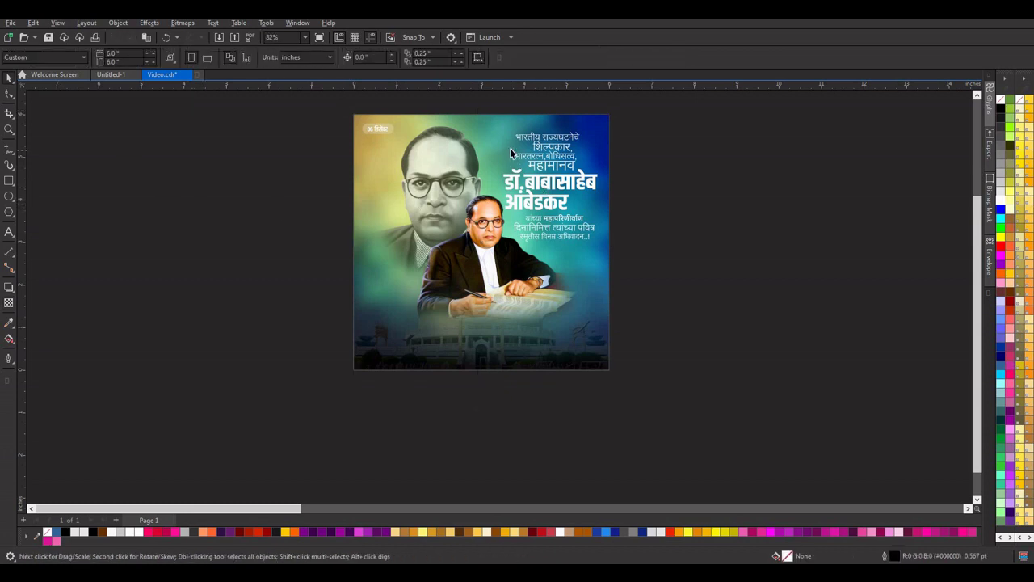
# - Within the background's PowerClip, shift the grayscale portrait slightly left and set its uniform transparency to 70
pyautogui.click(432, 159)
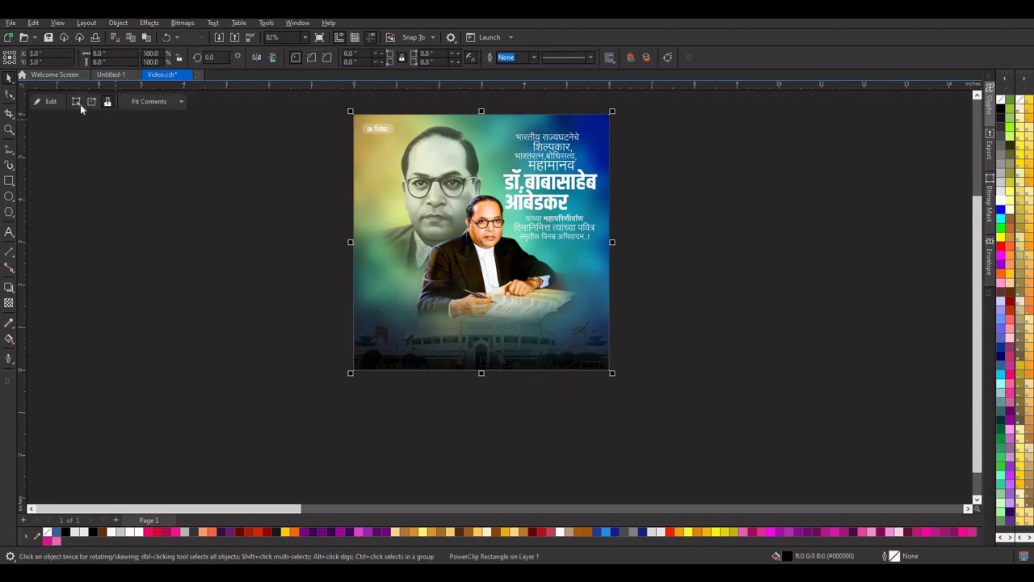
pyautogui.click(38, 102)
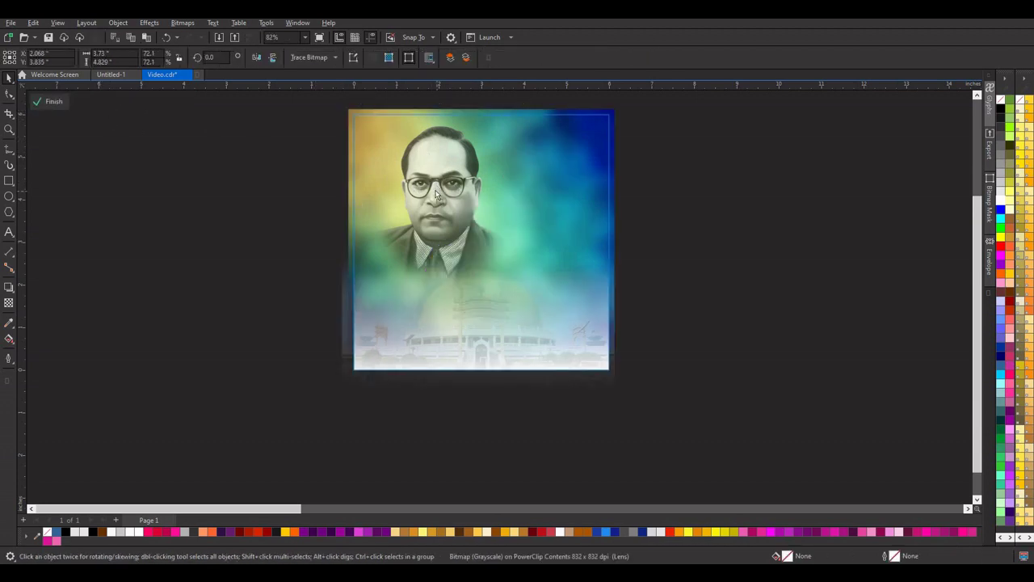
pyautogui.click(437, 189)
pyautogui.click(9, 302)
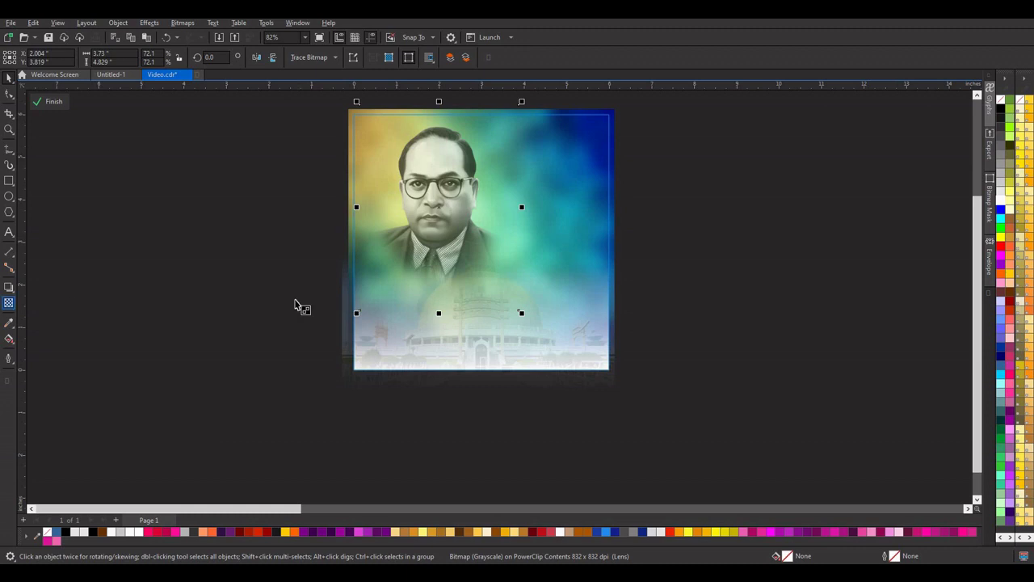
pyautogui.click(436, 322)
pyautogui.moveTo(429, 323); pyautogui.dragTo(435, 323)
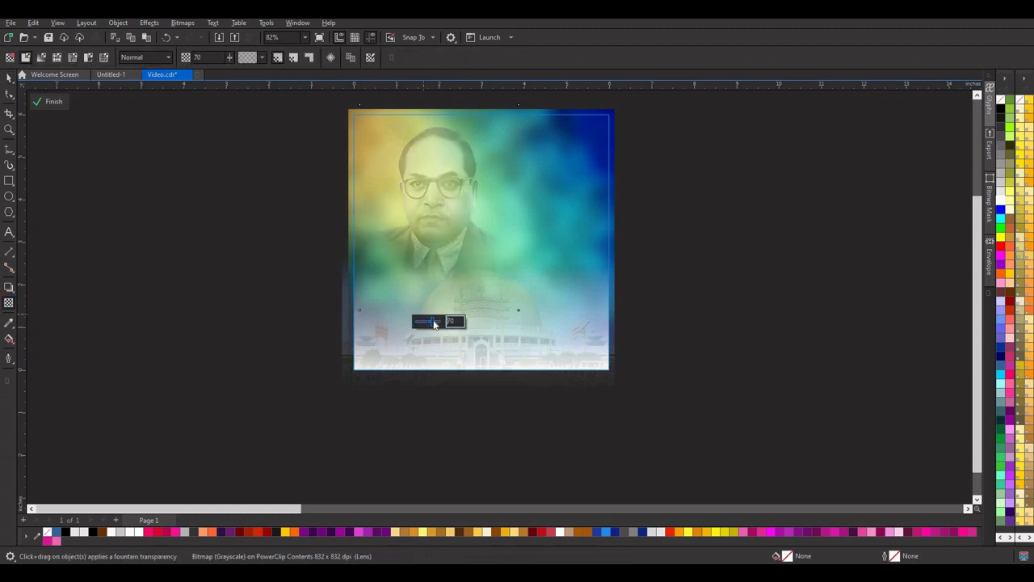
pyautogui.click(49, 101)
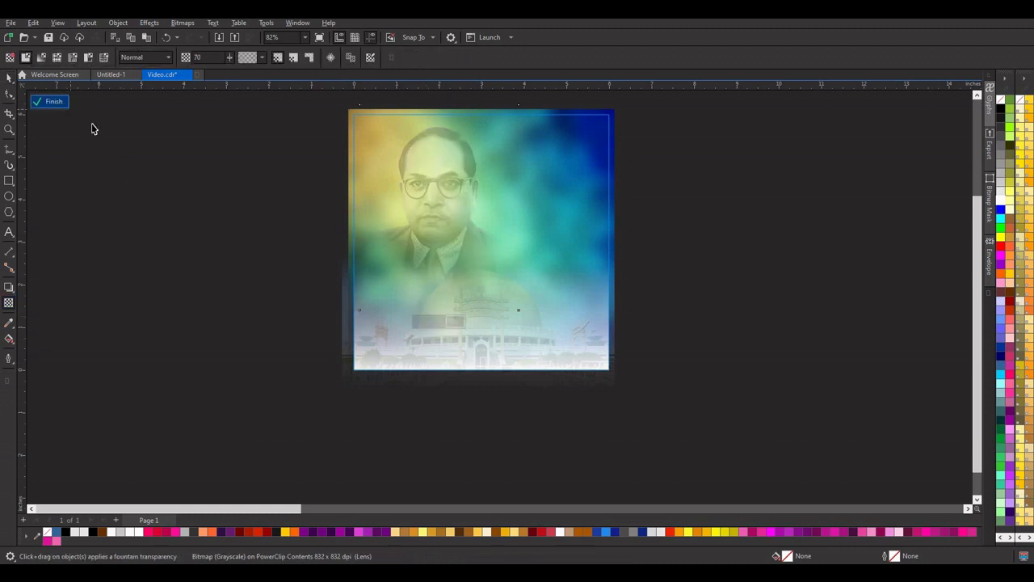
# - Fill the large डॉ.बाबासाहेब आंबेडकर heading with bright yellow, R255 G246 B9 (#FFF609)
pyautogui.scroll(-2, 614, 206)
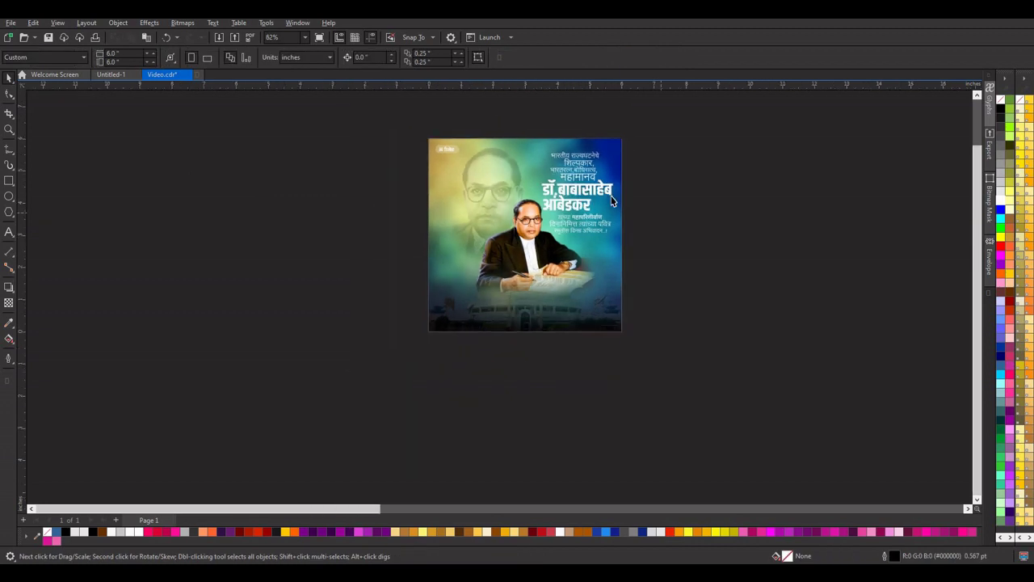
pyautogui.scroll(3, 559, 194)
pyautogui.scroll(1, 607, 194)
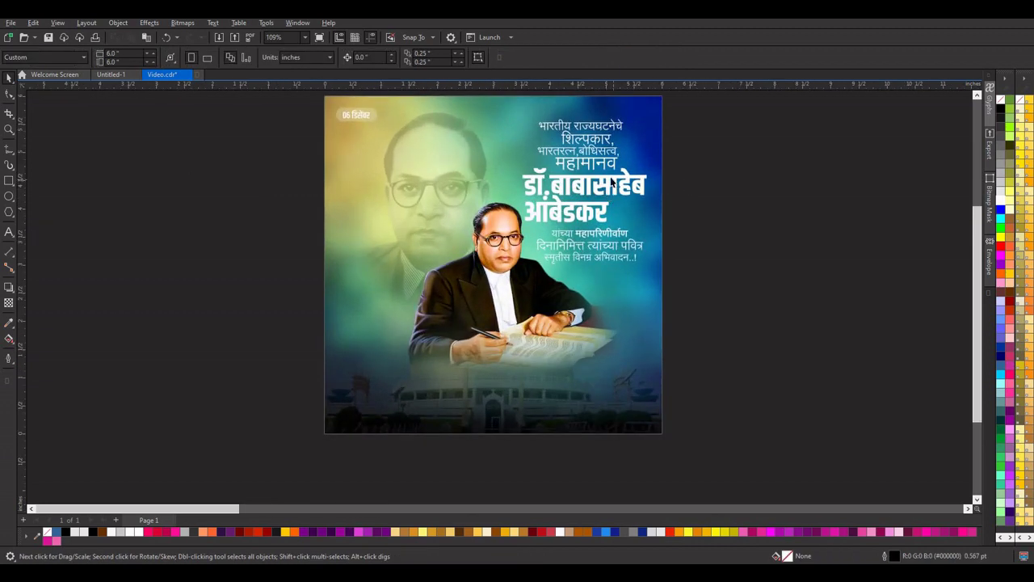
pyautogui.click(612, 184)
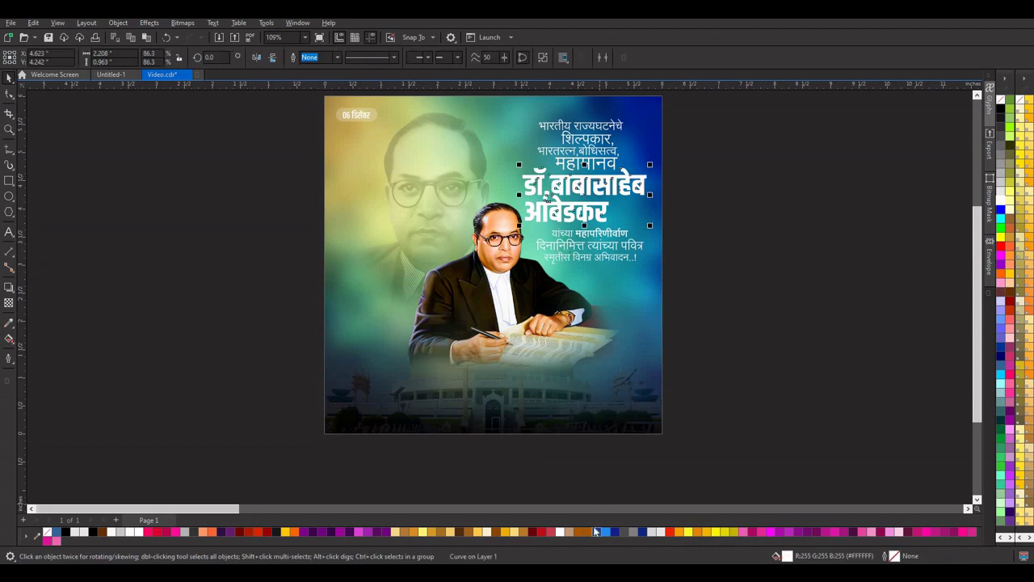
pyautogui.click(597, 531)
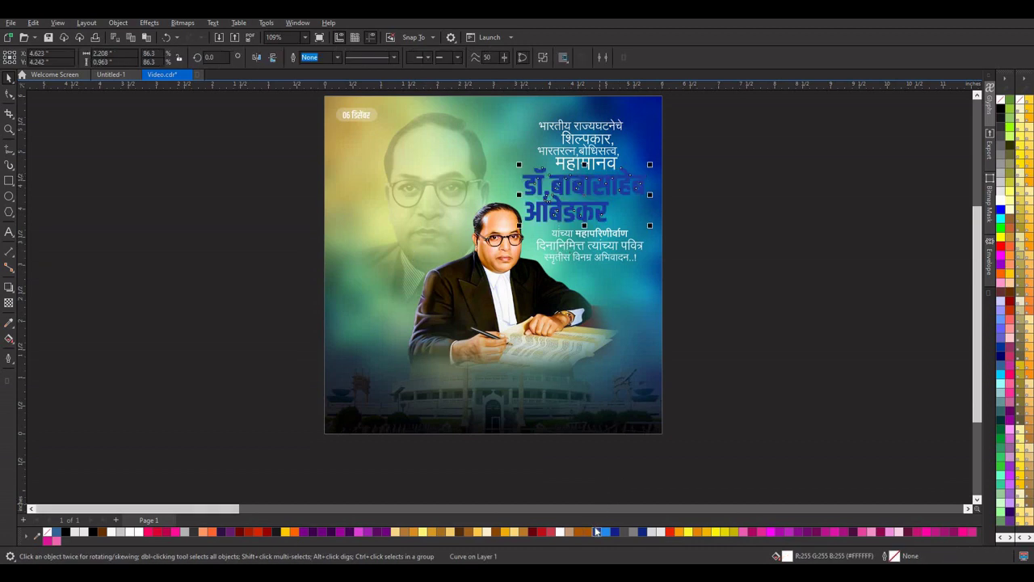
pyautogui.click(696, 531)
pyautogui.click(708, 531)
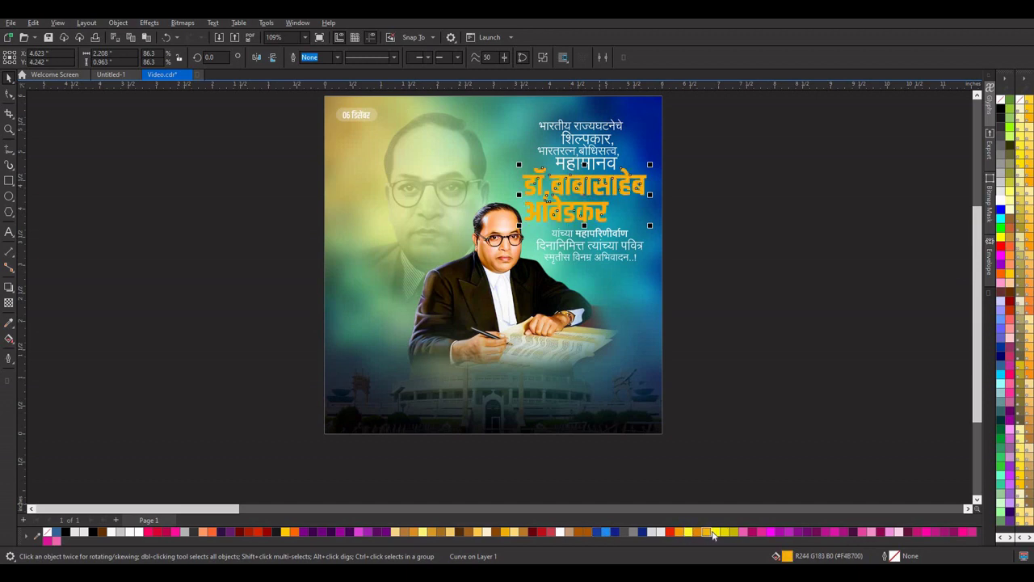
pyautogui.click(714, 533)
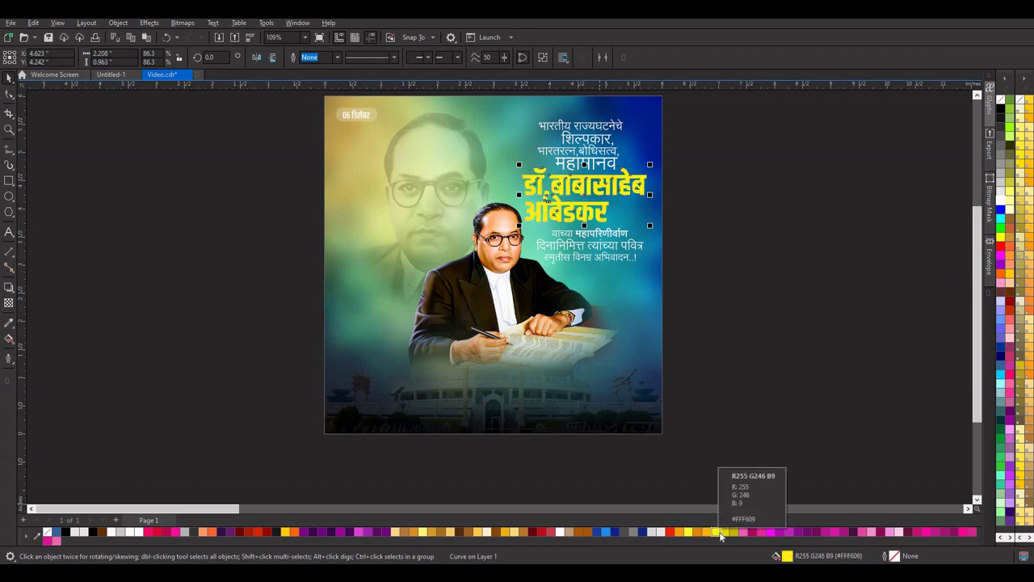
pyautogui.click(714, 480)
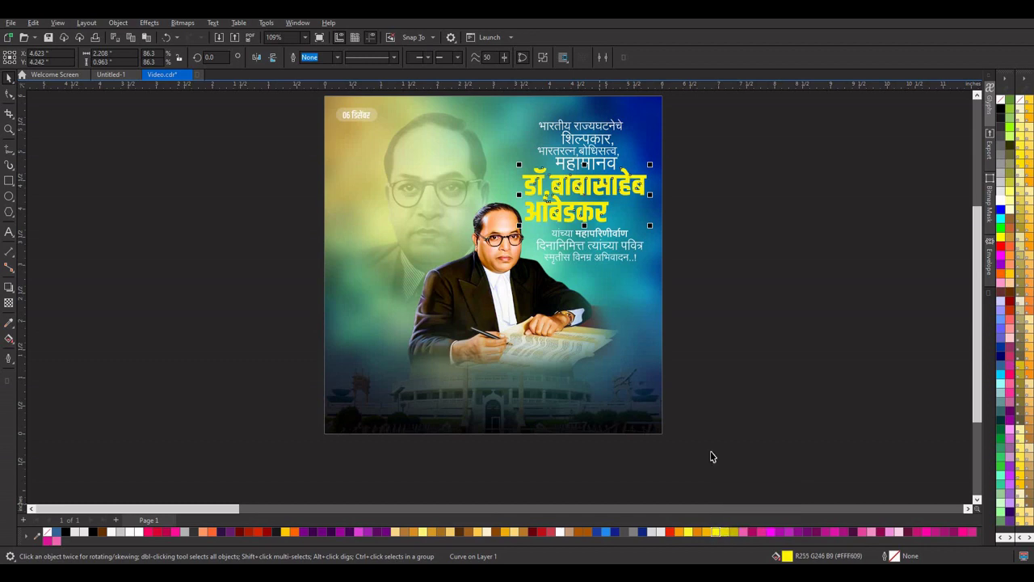
# - Change the fill of the square PowerClip background to an orange PANTONE colour
pyautogui.scroll(-1, 532, 312)
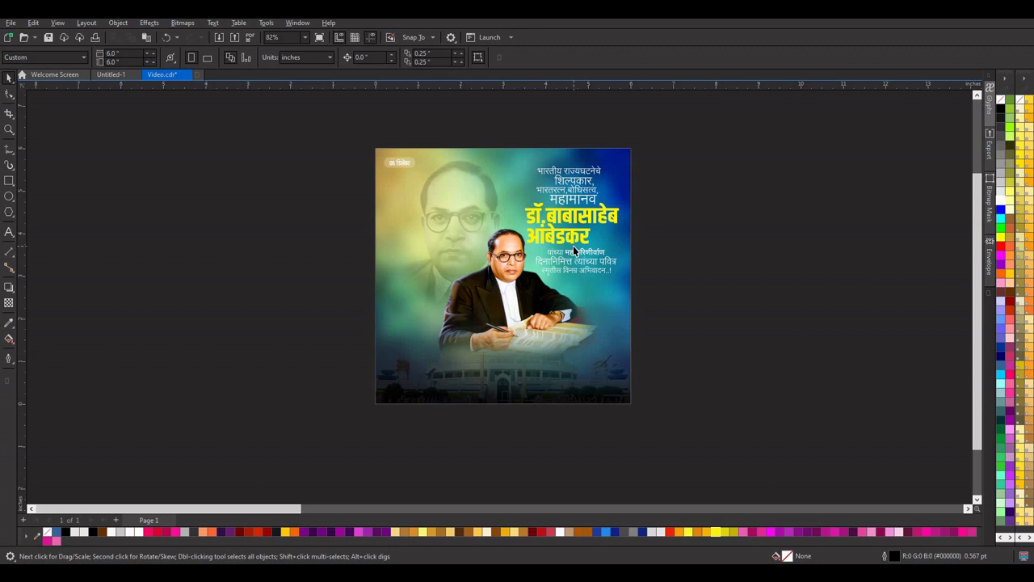
pyautogui.click(392, 264)
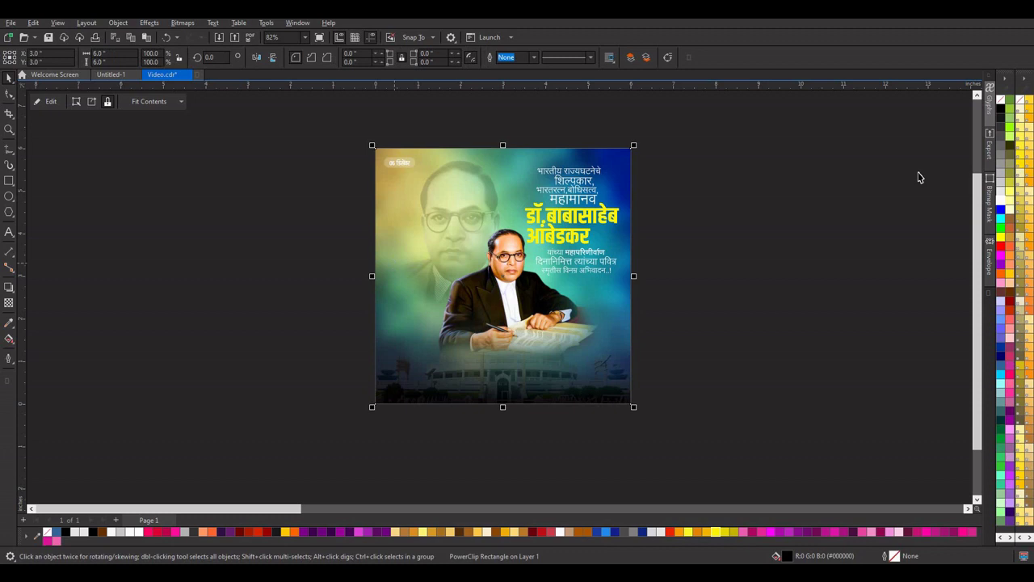
pyautogui.click(1000, 199)
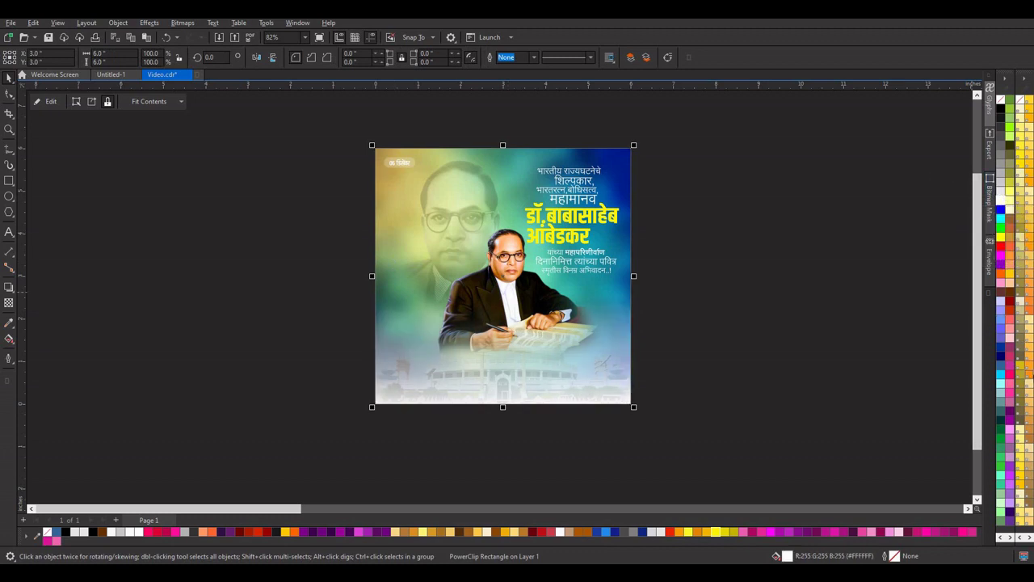
pyautogui.click(1027, 373)
pyautogui.click(1029, 364)
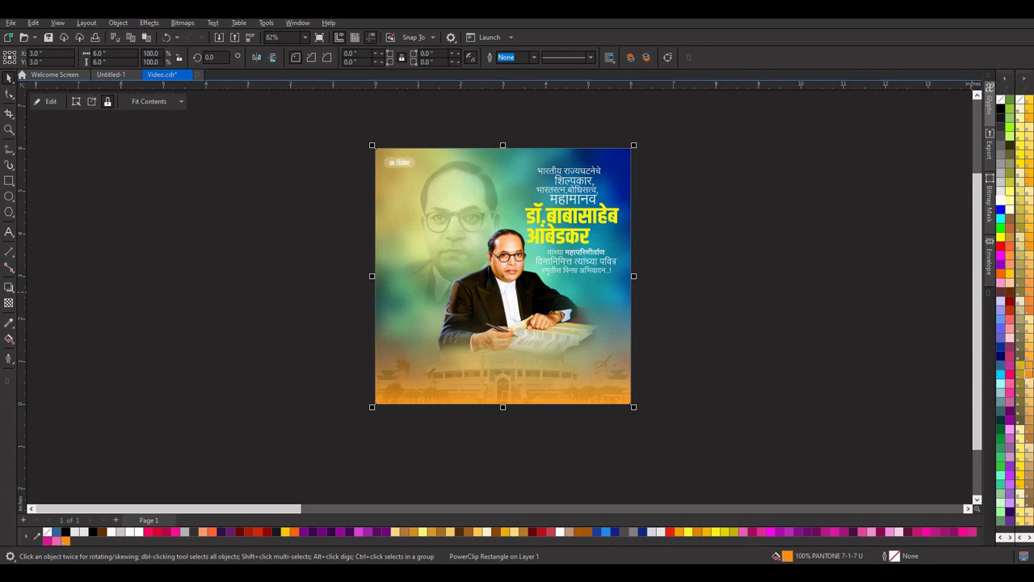
pyautogui.click(1030, 349)
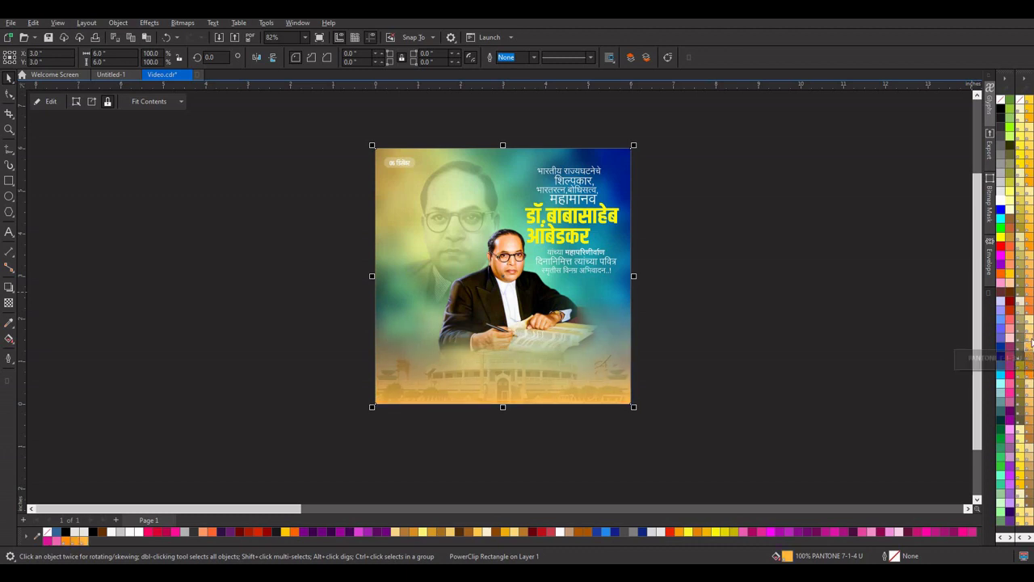
pyautogui.click(1030, 341)
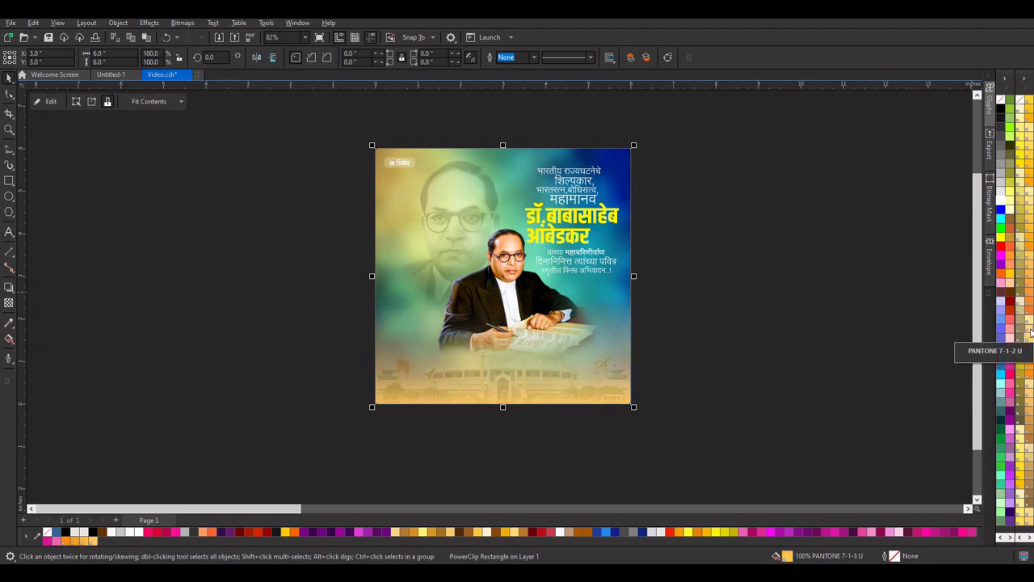
pyautogui.click(1028, 364)
# - Add the Arial text "COMPANY NAME" in white at about 12 pt, centred near the lower edge of the post
pyautogui.press('F8')
pyautogui.scroll(2, 541, 270)
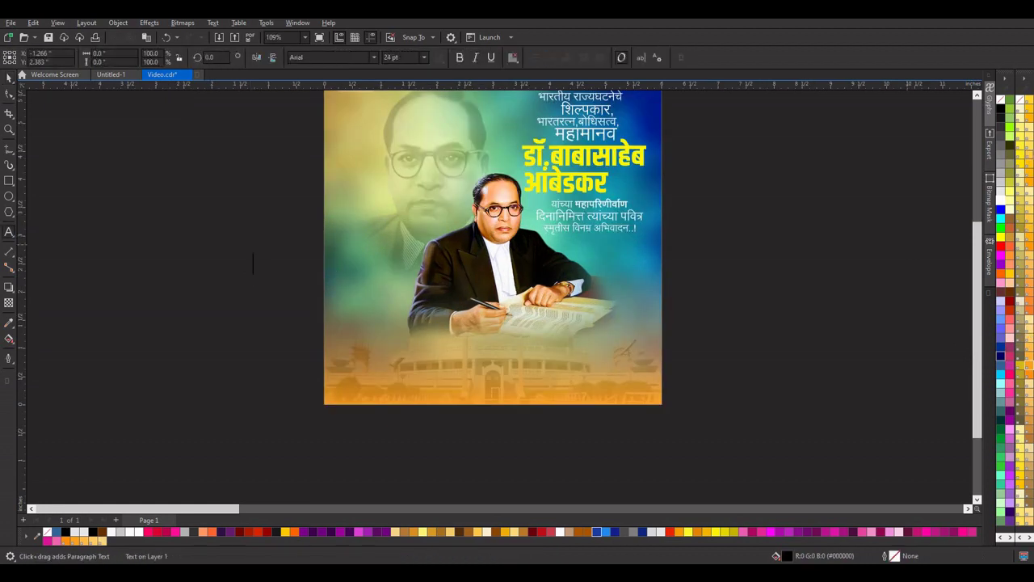
pyautogui.write('COMPANY NAME')
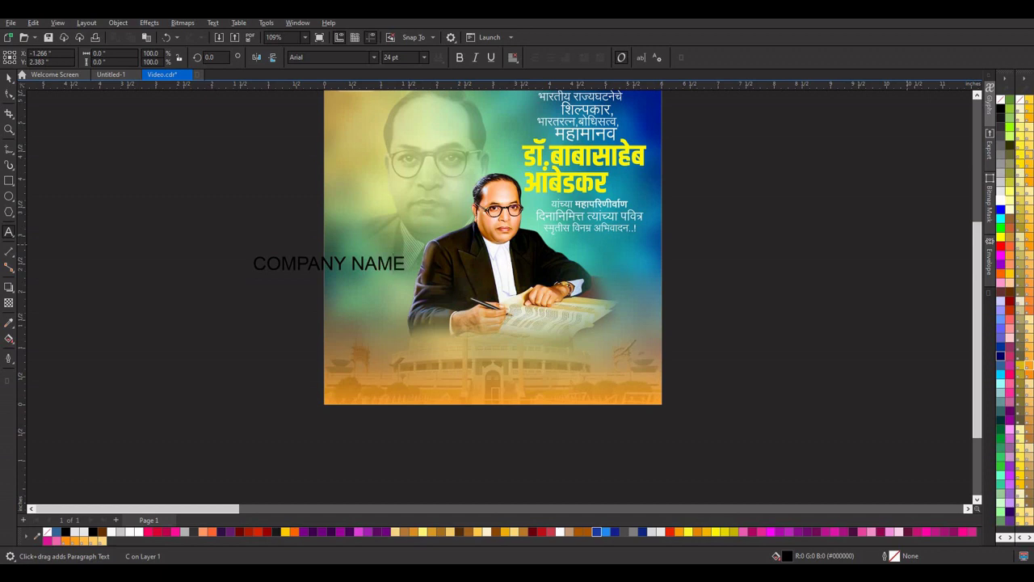
pyautogui.click(9, 77)
pyautogui.moveTo(409, 274); pyautogui.dragTo(328, 264)
pyautogui.moveTo(459, 378); pyautogui.dragTo(496, 387)
pyautogui.click(1001, 204)
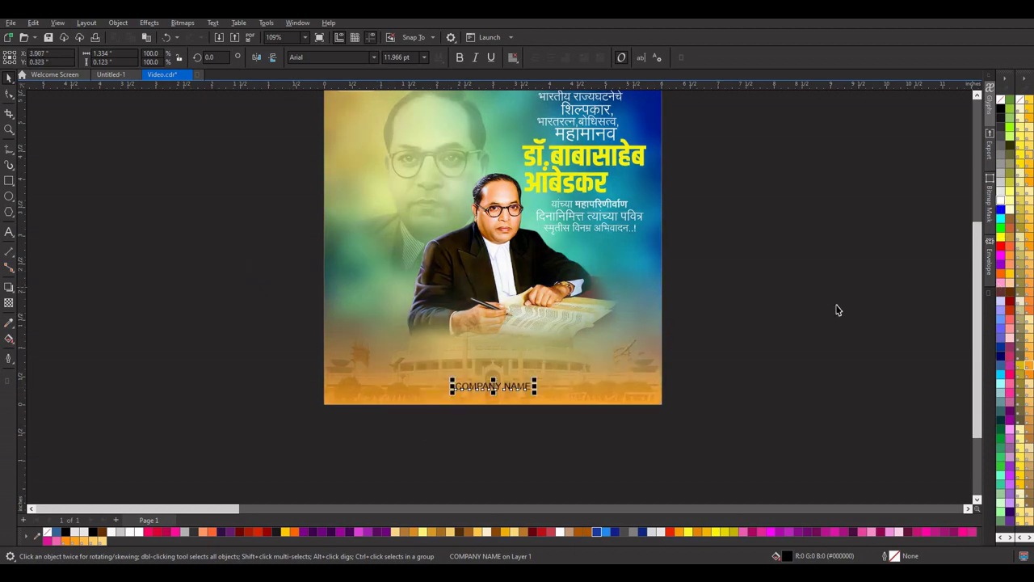
pyautogui.click(588, 431)
# - Recolour the COMPANY NAME text dark brown
pyautogui.scroll(-1, 588, 433)
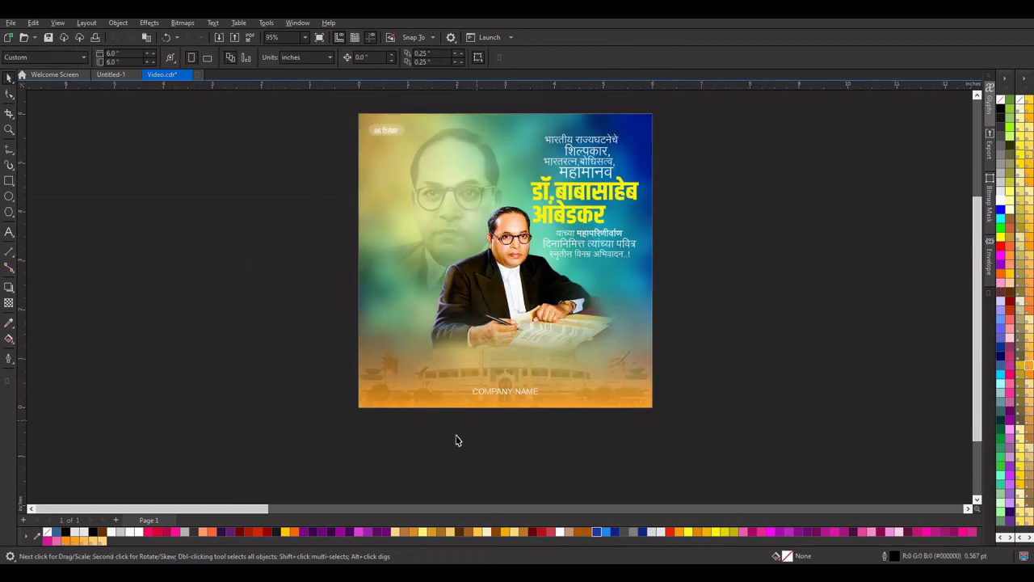
pyautogui.moveTo(455, 437); pyautogui.dragTo(563, 378)
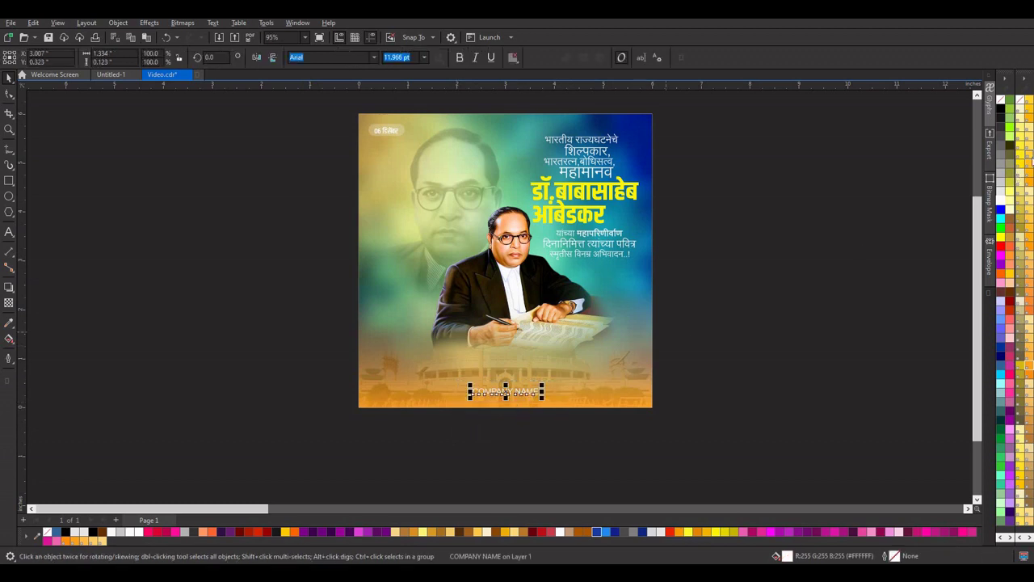
pyautogui.click(1001, 118)
pyautogui.click(587, 532)
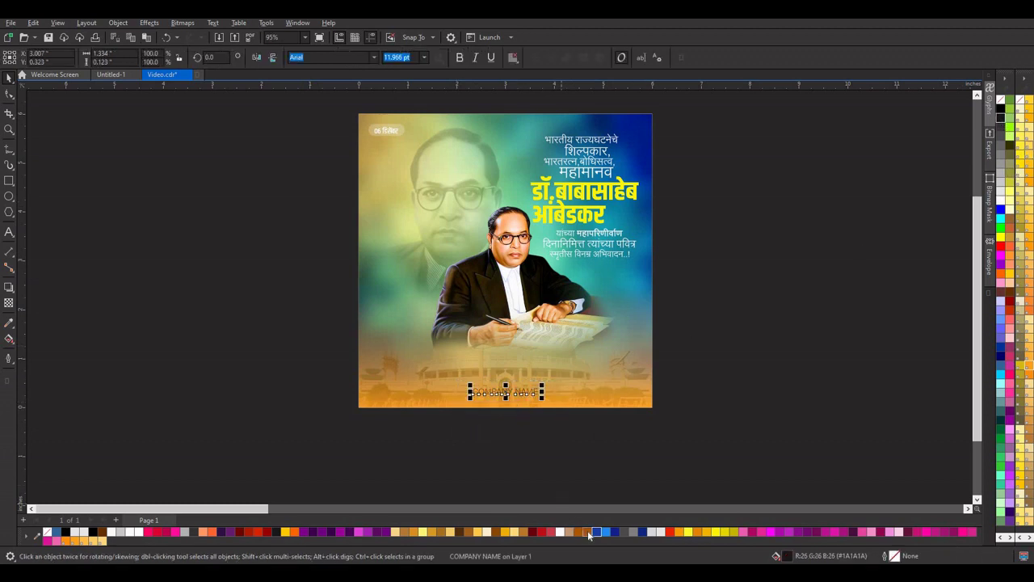
pyautogui.click(458, 533)
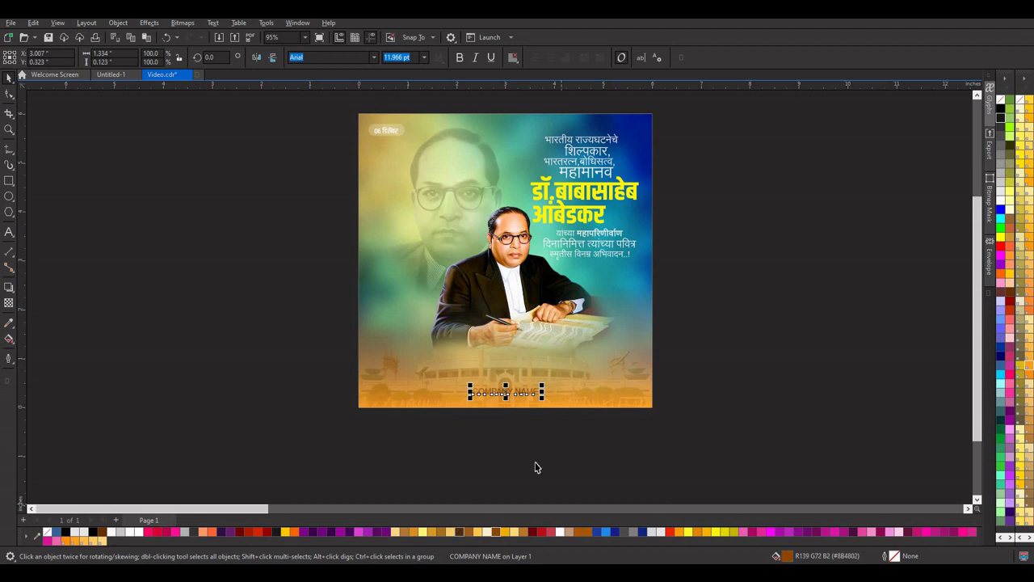
pyautogui.click(523, 477)
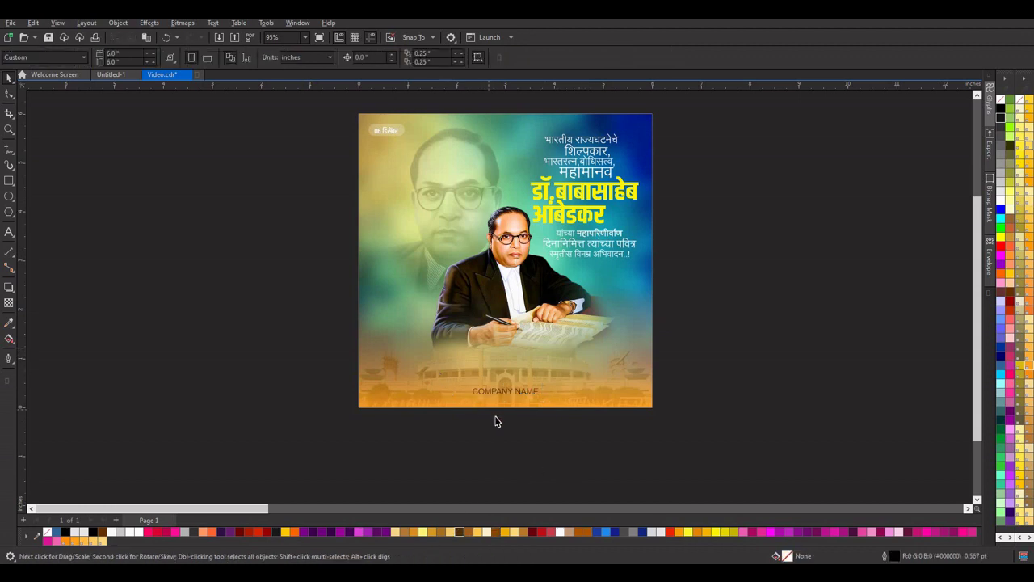
# - Draw a rectangle of about 1.6 by 0.375 inches around the COMPANY NAME text and outline it in dark brown (#51300E)
pyautogui.click(8, 180)
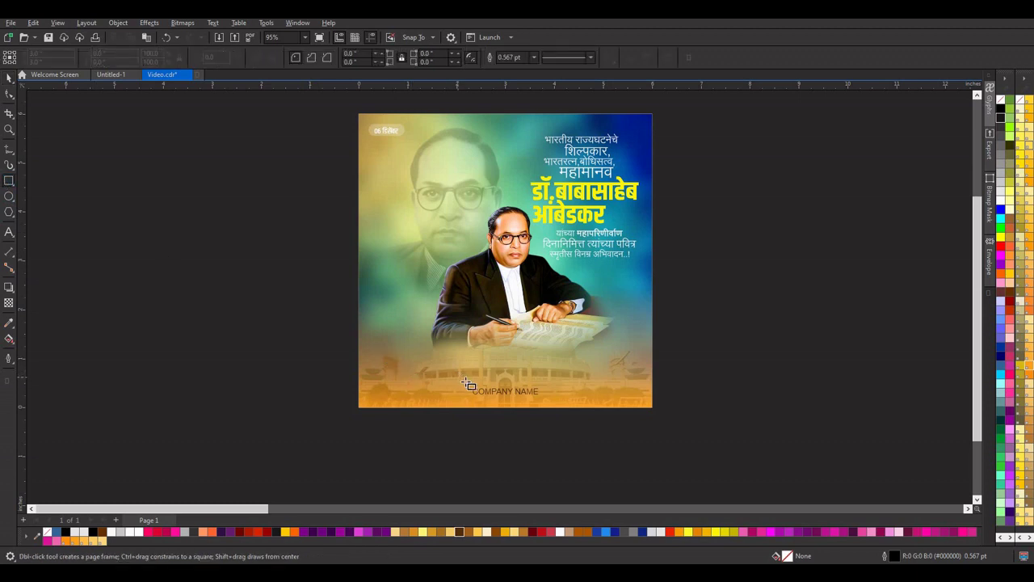
pyautogui.moveTo(466, 383); pyautogui.dragTo(547, 402)
pyautogui.rightClick(460, 533)
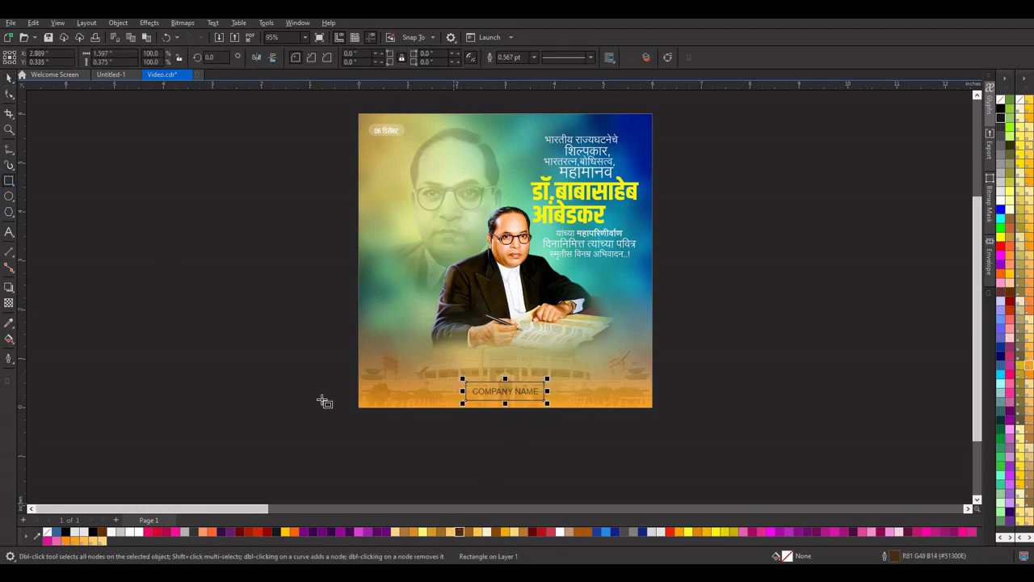
pyautogui.click(9, 77)
pyautogui.click(327, 306)
pyautogui.scroll(-1, 472, 374)
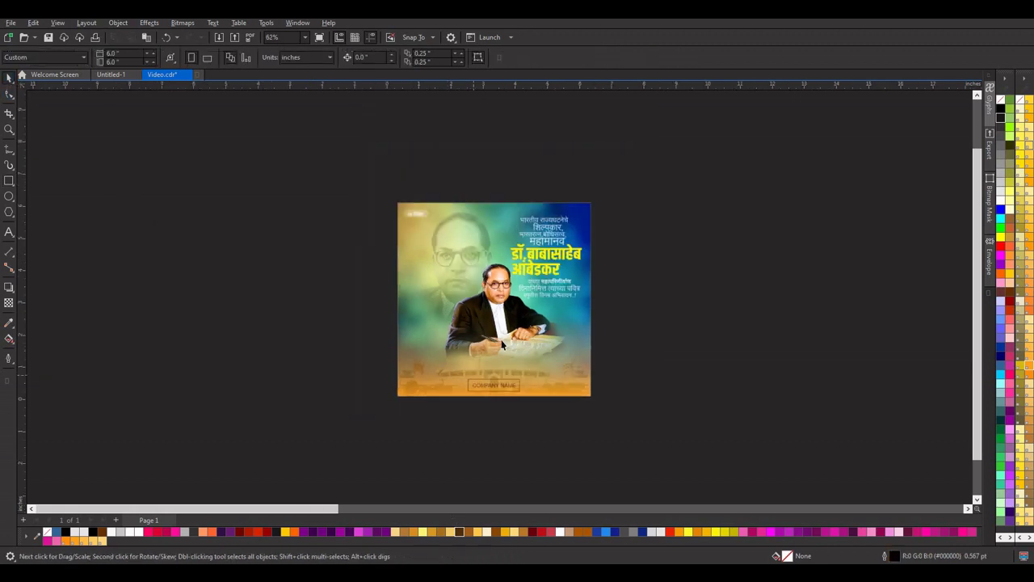
pyautogui.scroll(1, 505, 277)
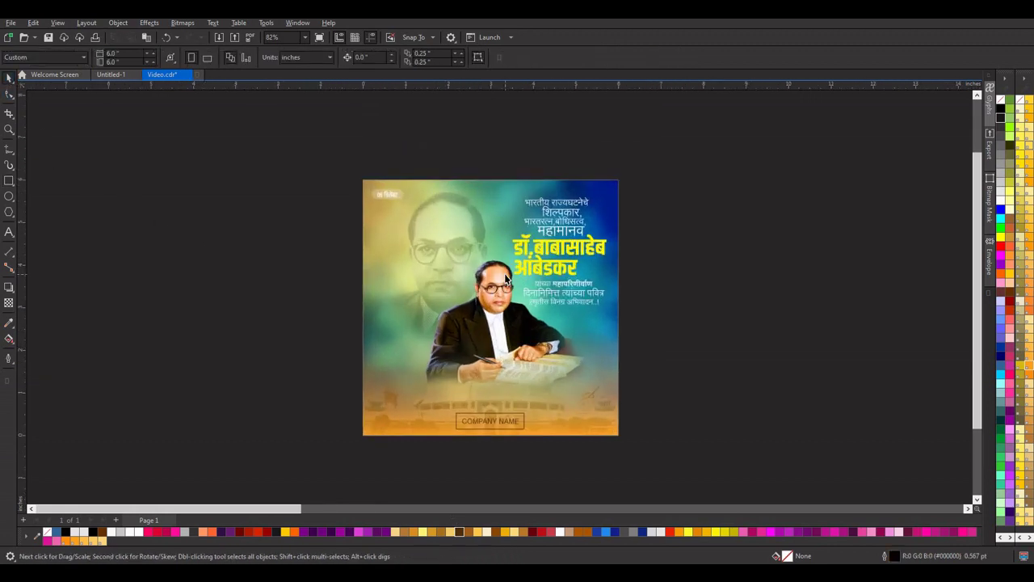